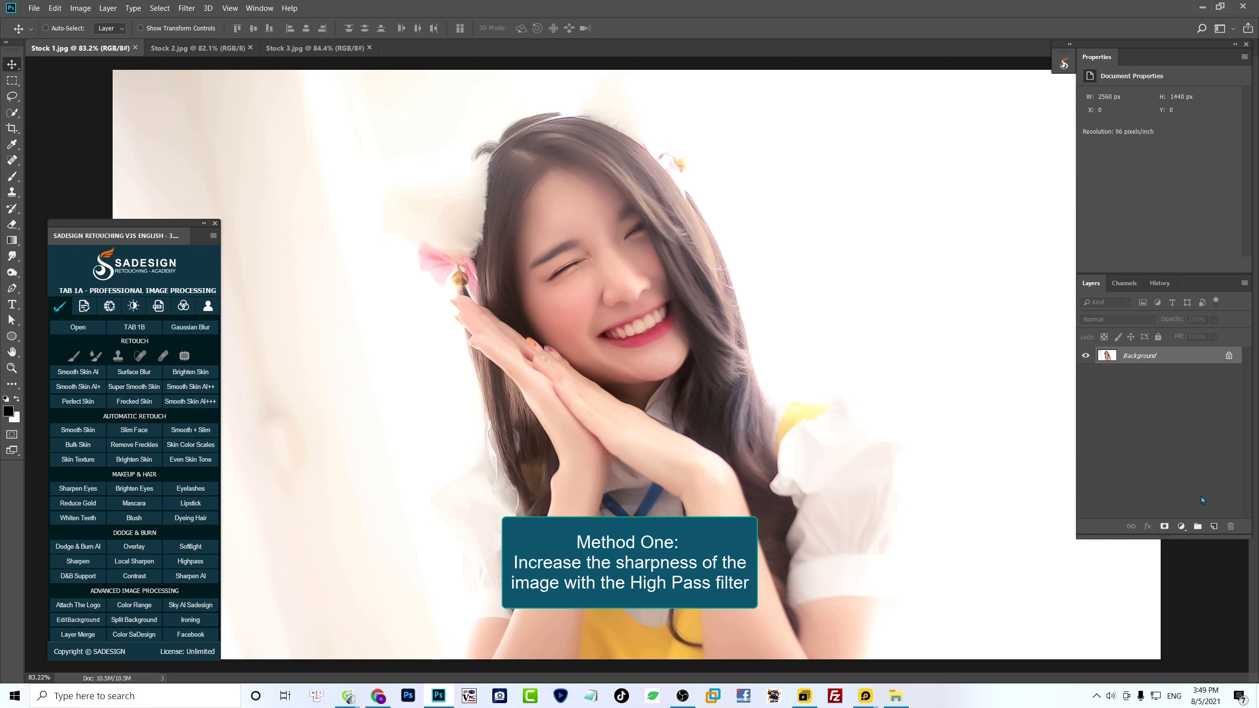
Step: Duplicate the Stock 1.jpg Background layer into a new Layer 1 with Ctrl+J
key(ctrl+j)
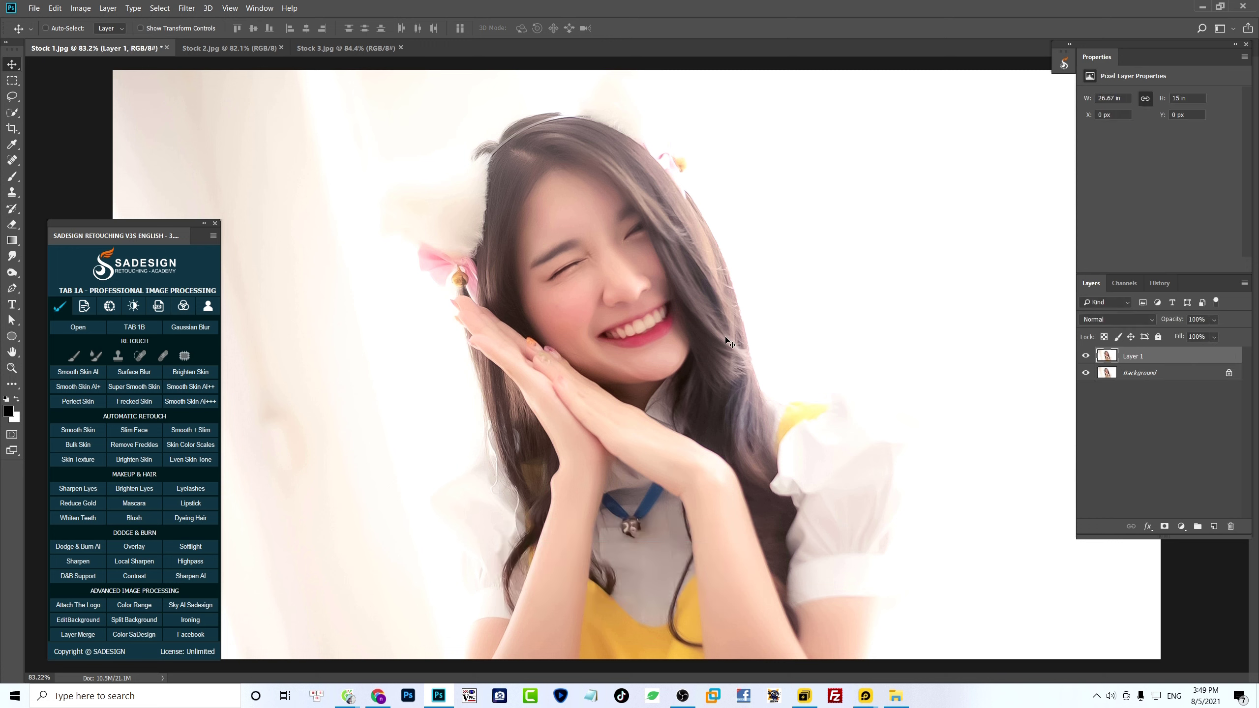
Step: Apply the High Pass filter to Layer 1 at a 3-pixel radius
click(187, 8)
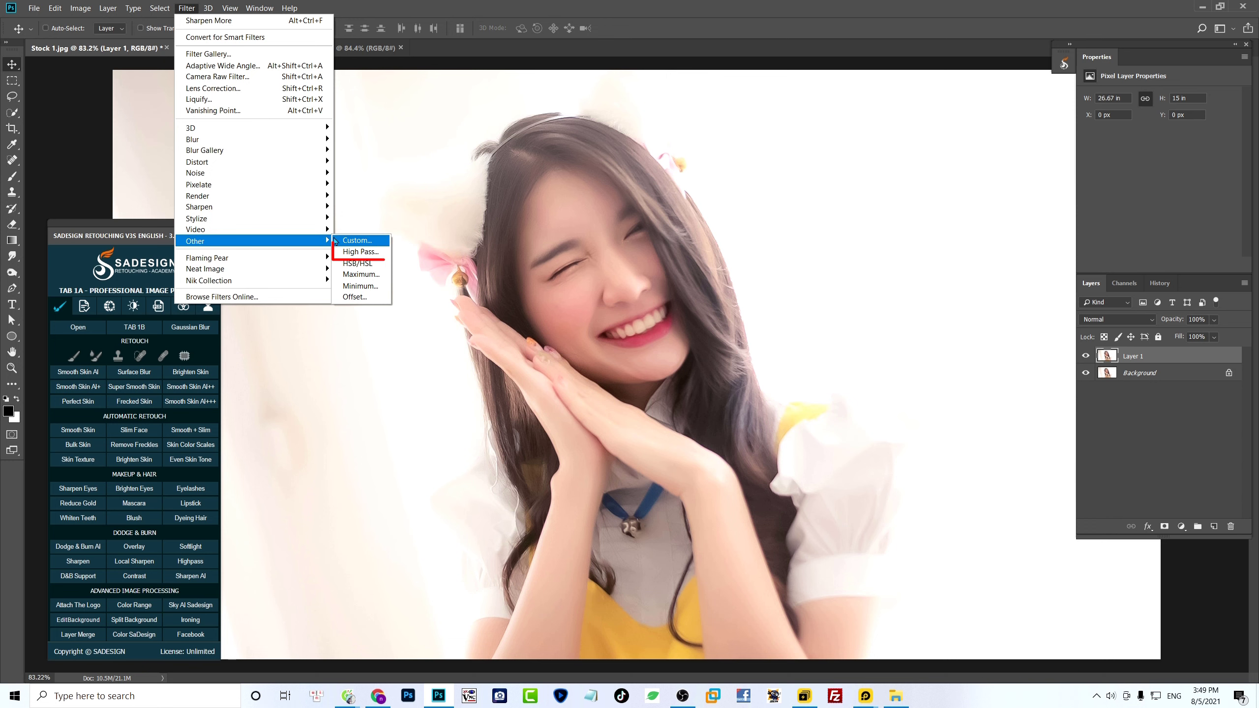
mouse_move(196, 241)
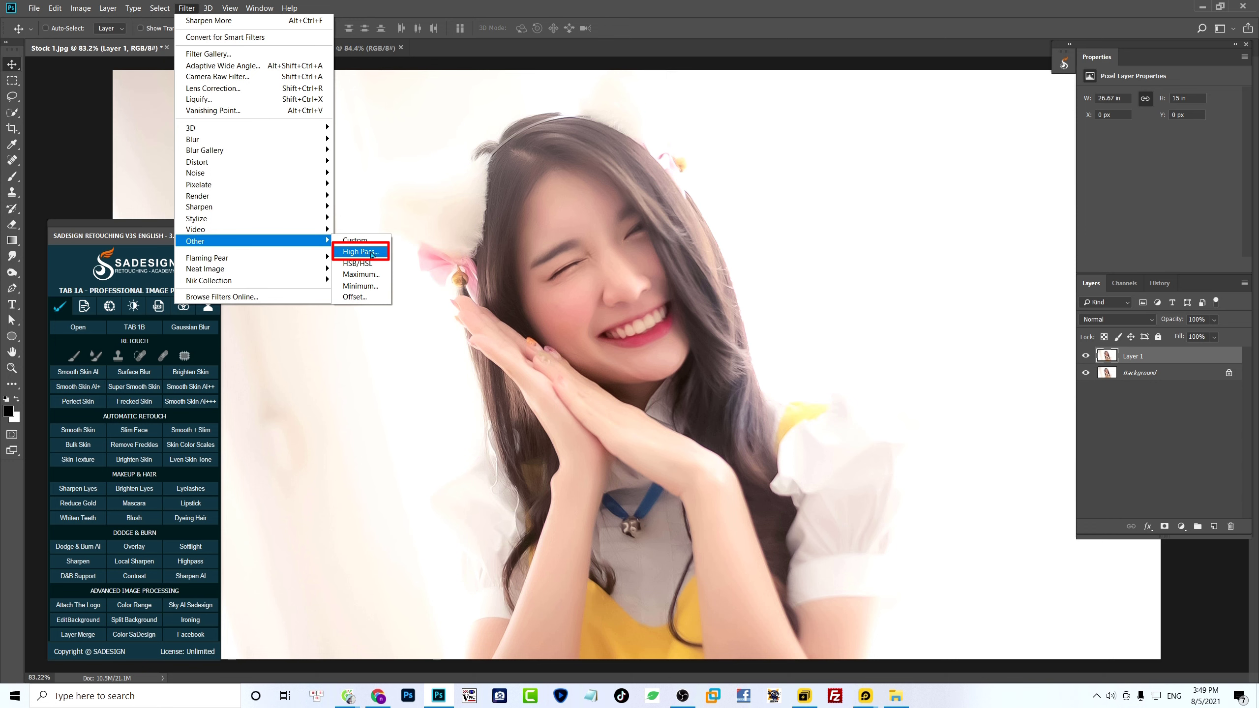
click(372, 253)
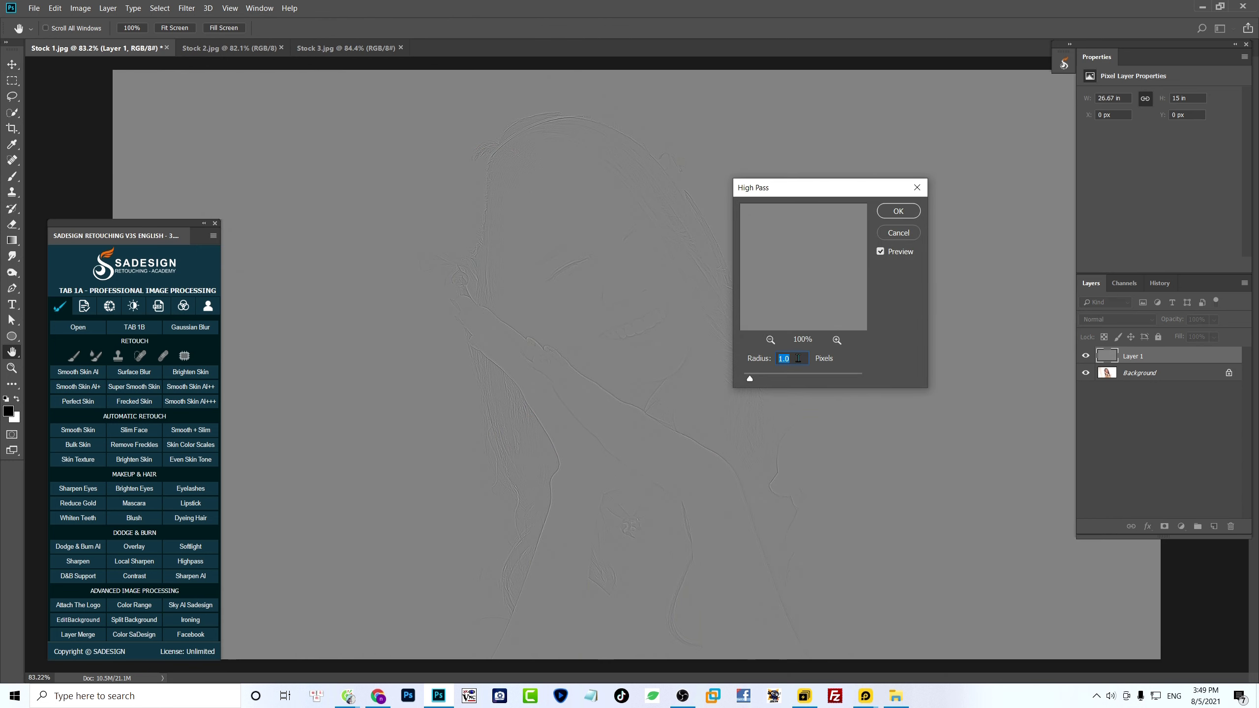
text(3)
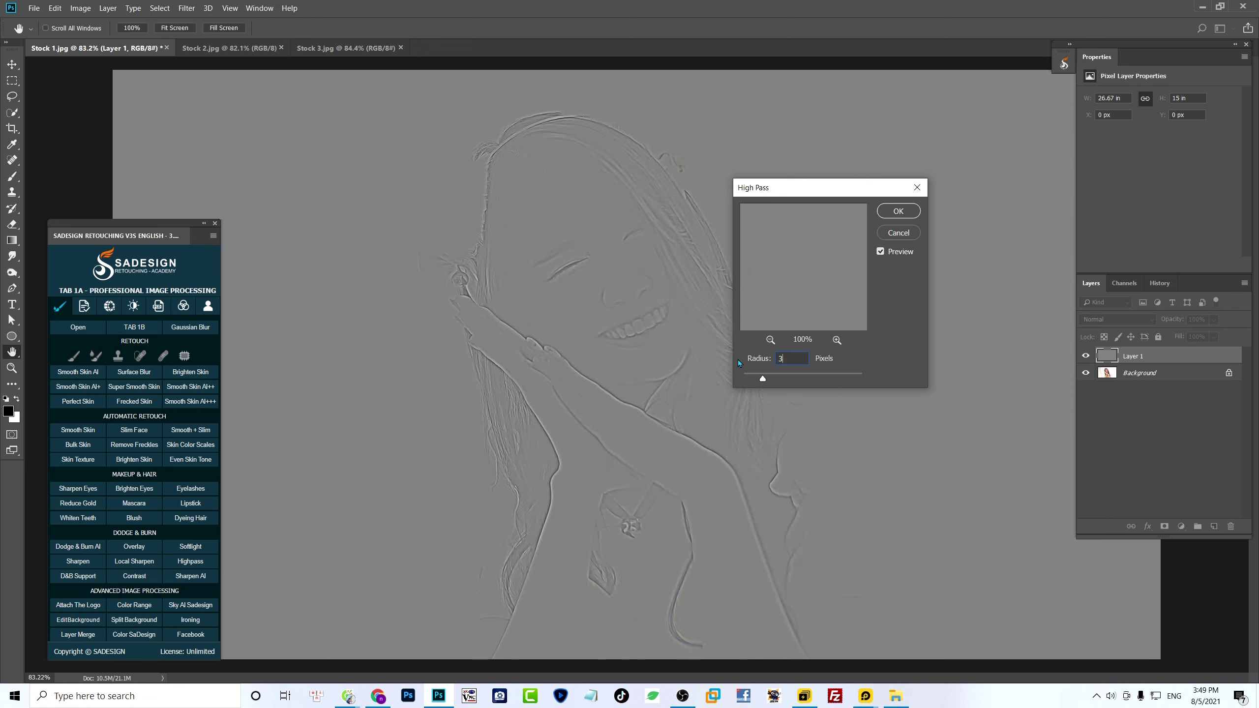
click(899, 212)
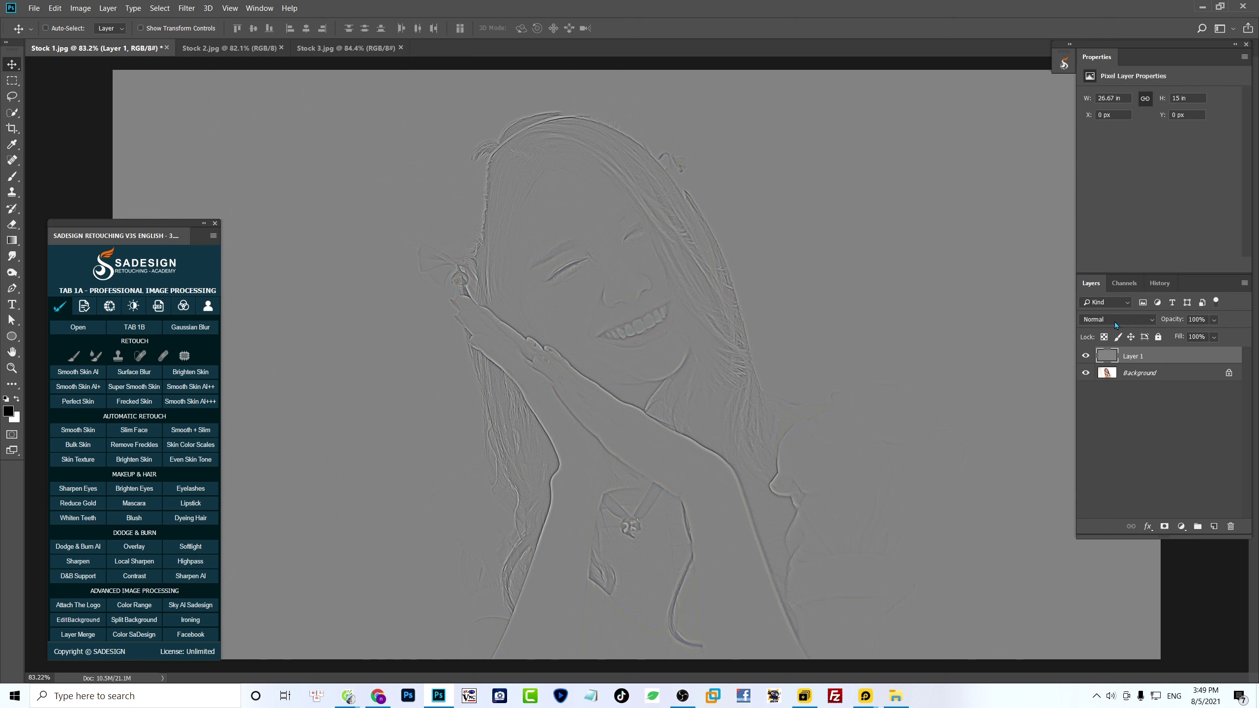
Step: Try Overlay, Soft Light and Linear Light blend modes on Layer 1, settling on Overlay
click(1114, 319)
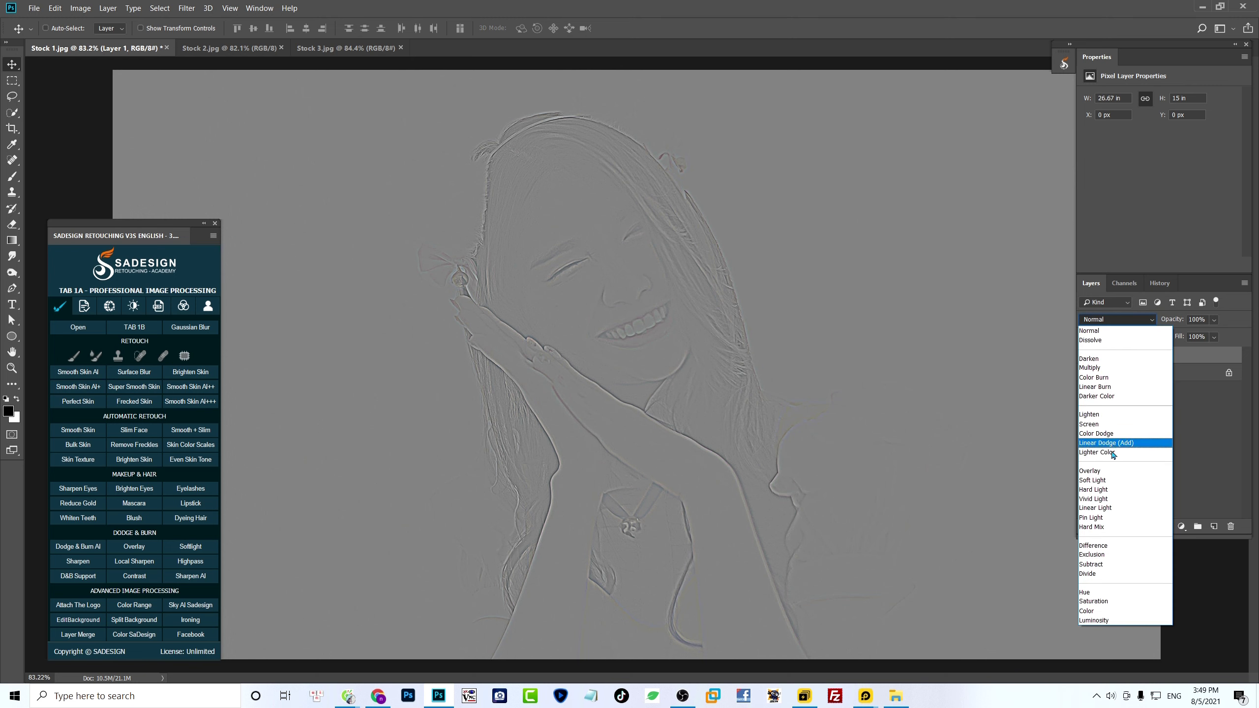
click(1109, 471)
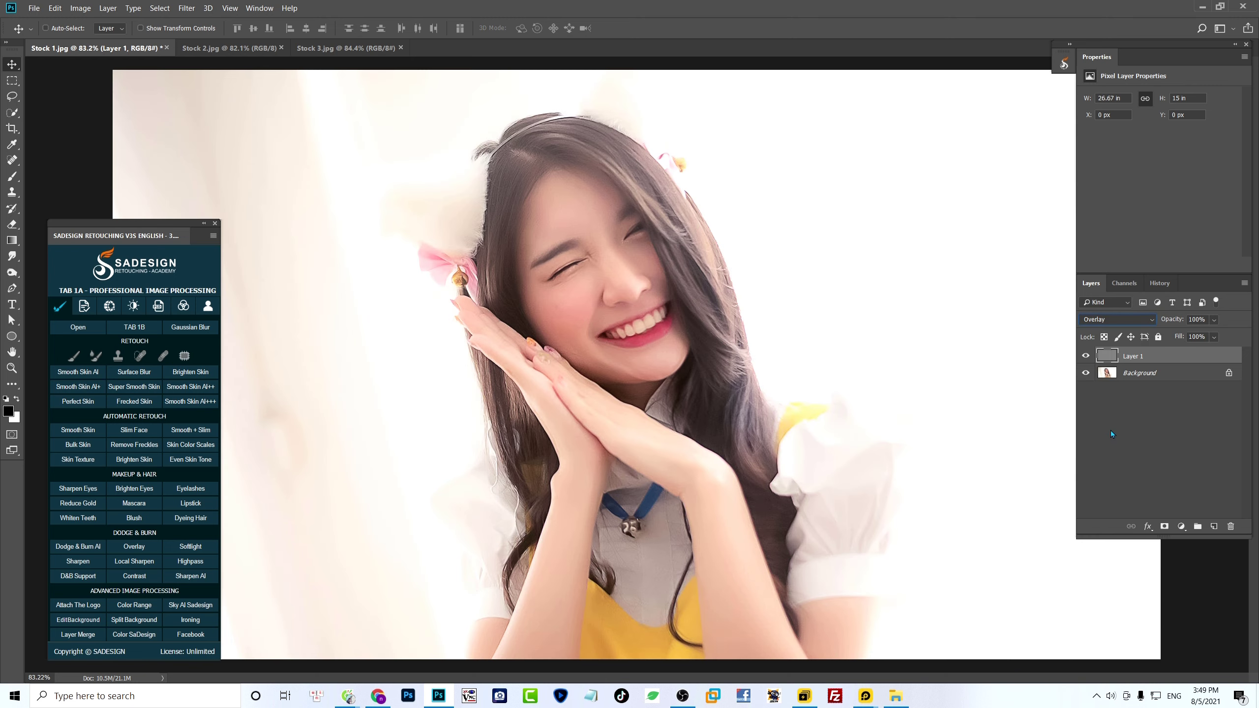
click(1108, 318)
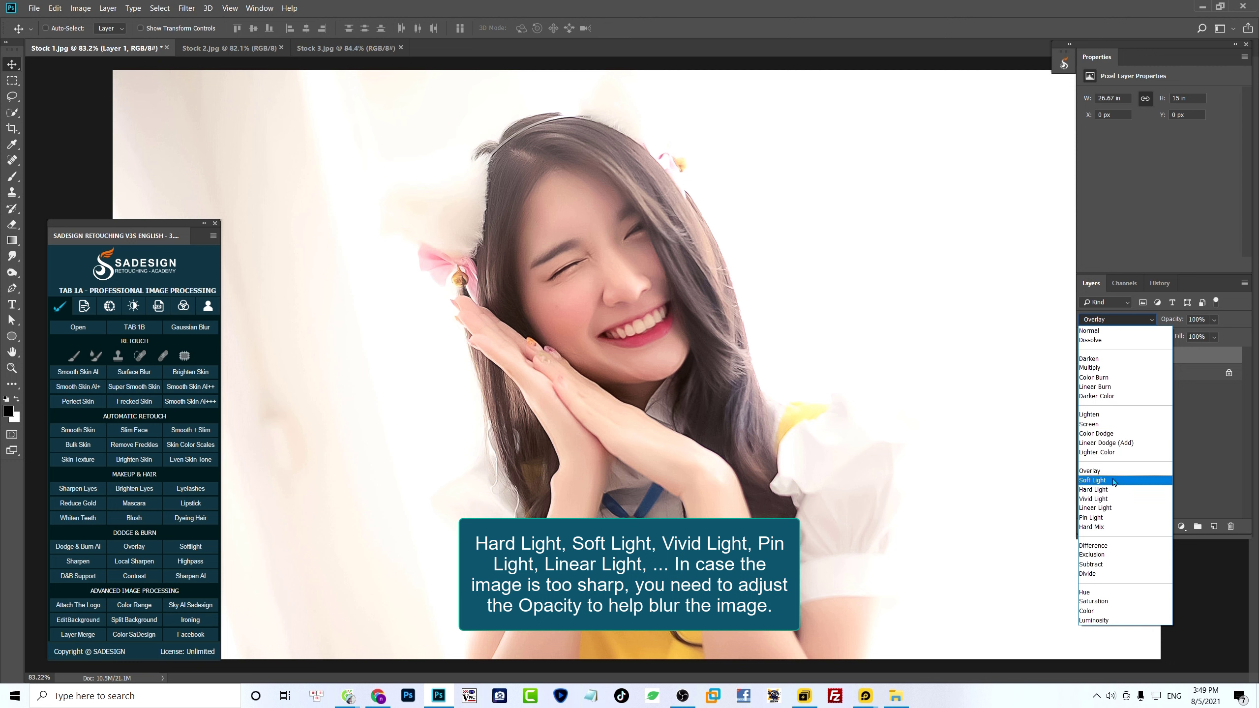
click(1113, 481)
click(1116, 320)
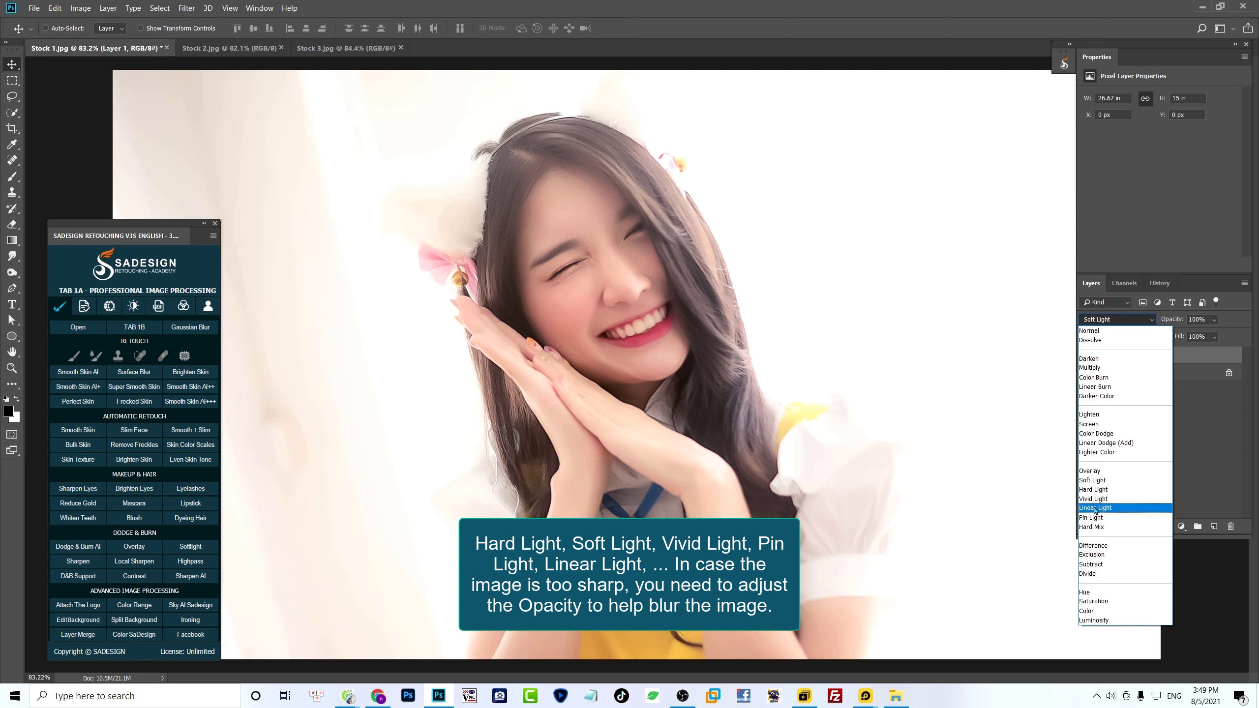
click(1095, 509)
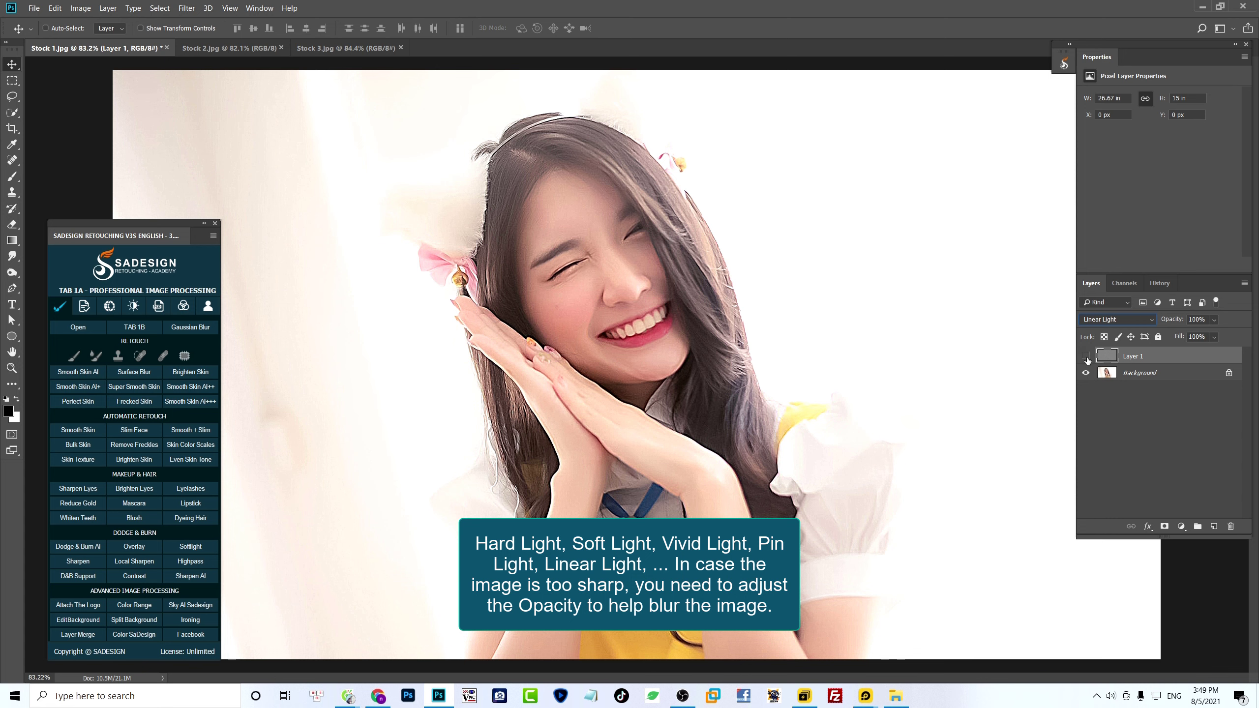
click(1129, 320)
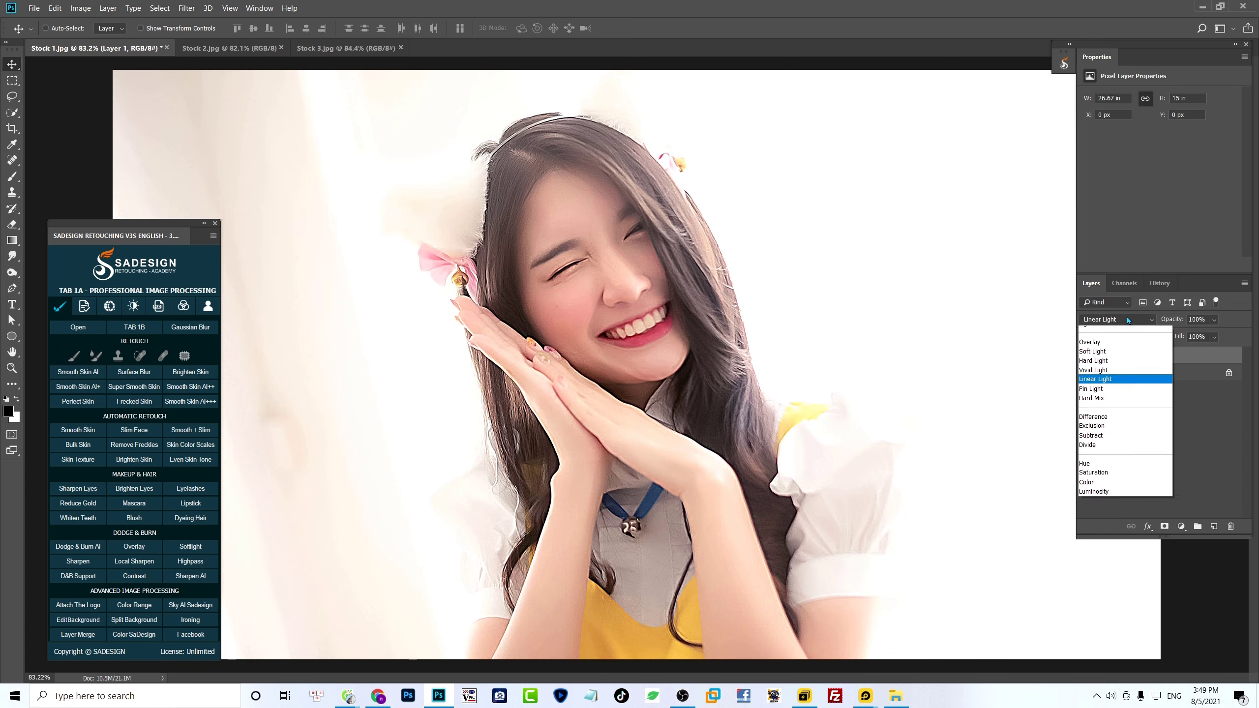
click(1095, 483)
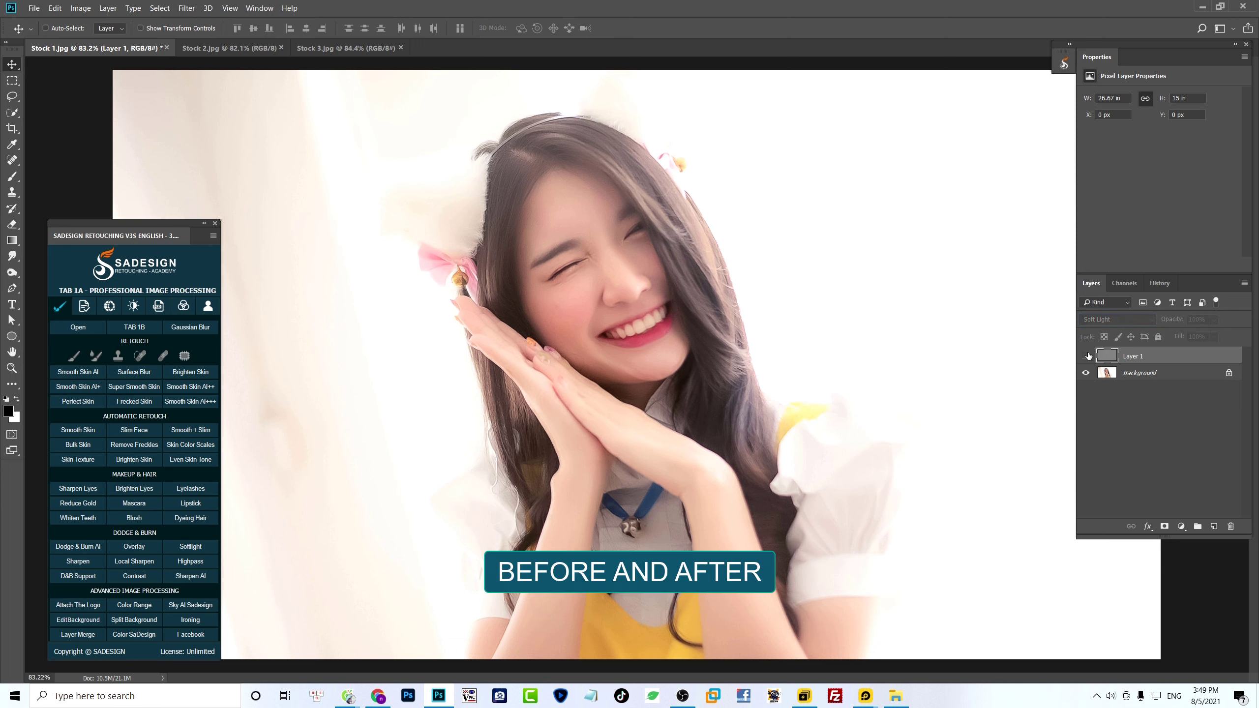
click(1116, 317)
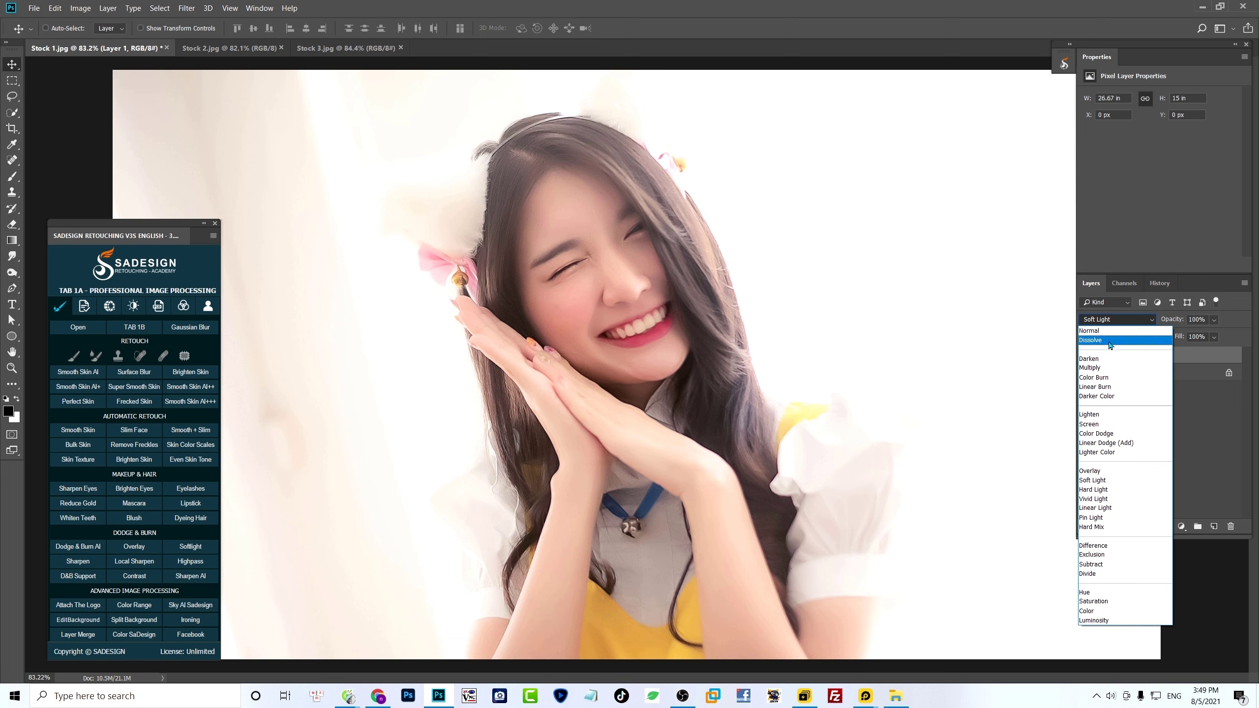
click(1097, 470)
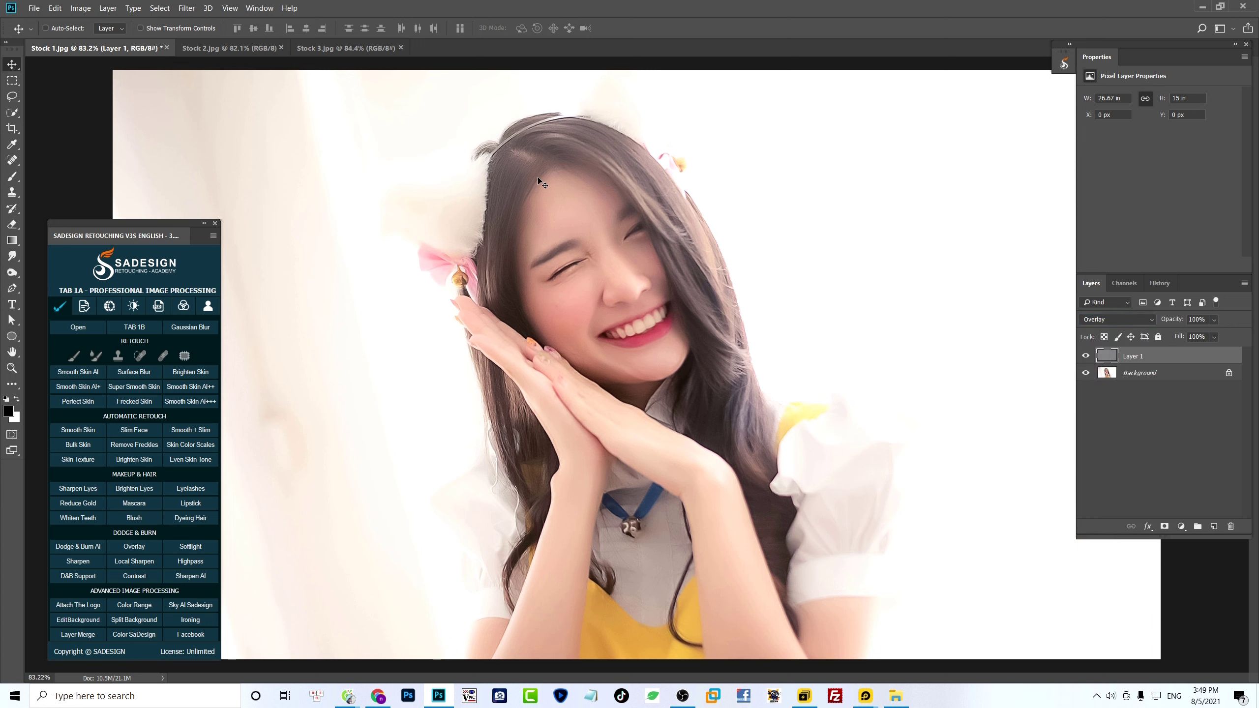
Step: Switch to the Stock 2.jpg portrait and bring up the Unsharp Mask filter
click(230, 49)
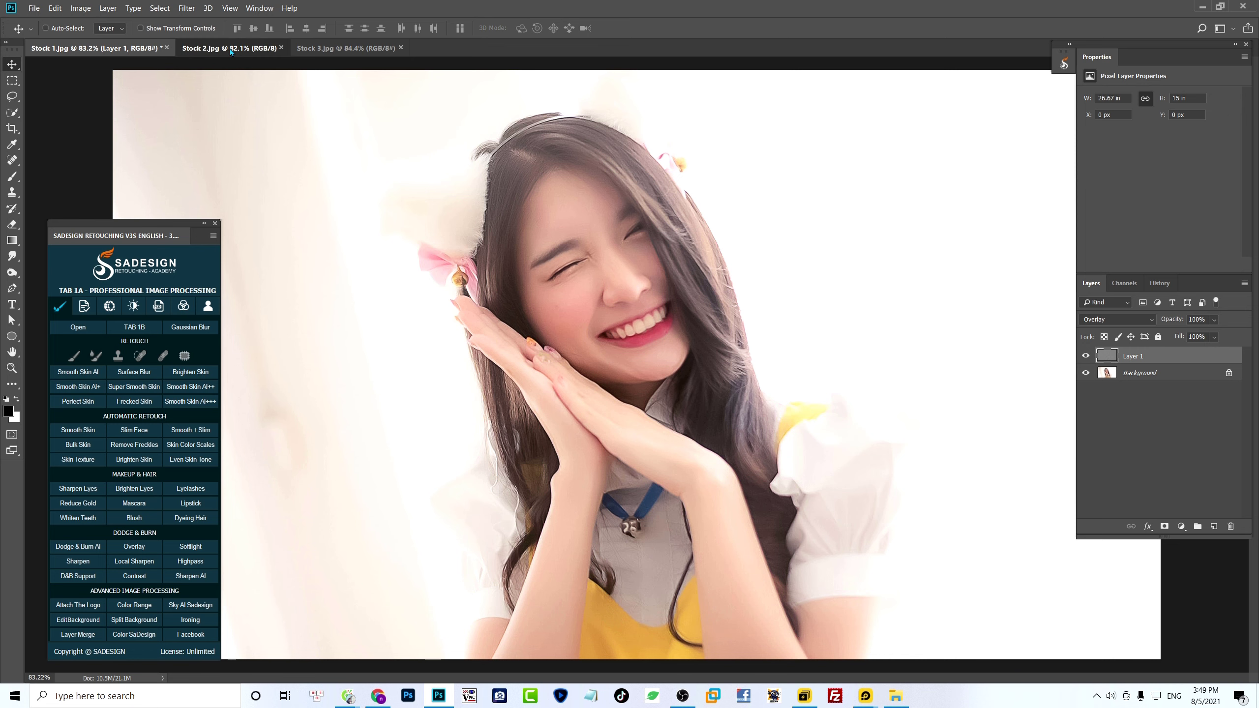
click(186, 8)
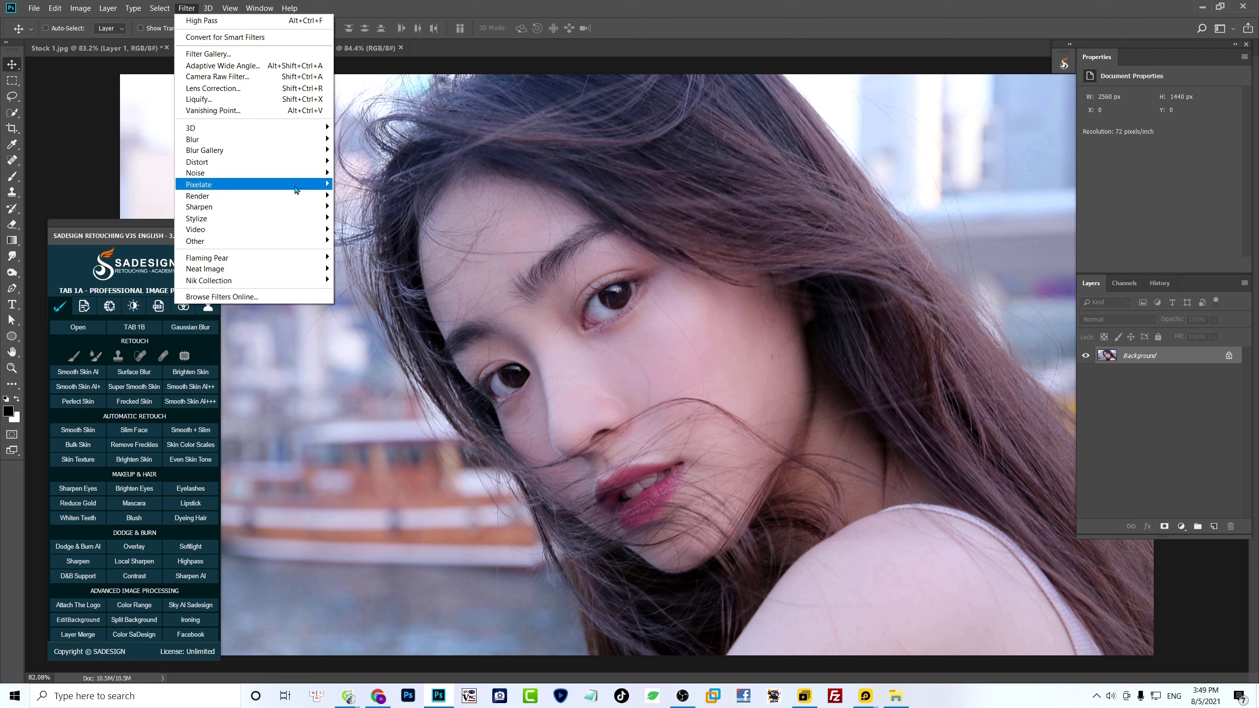
mouse_move(200, 206)
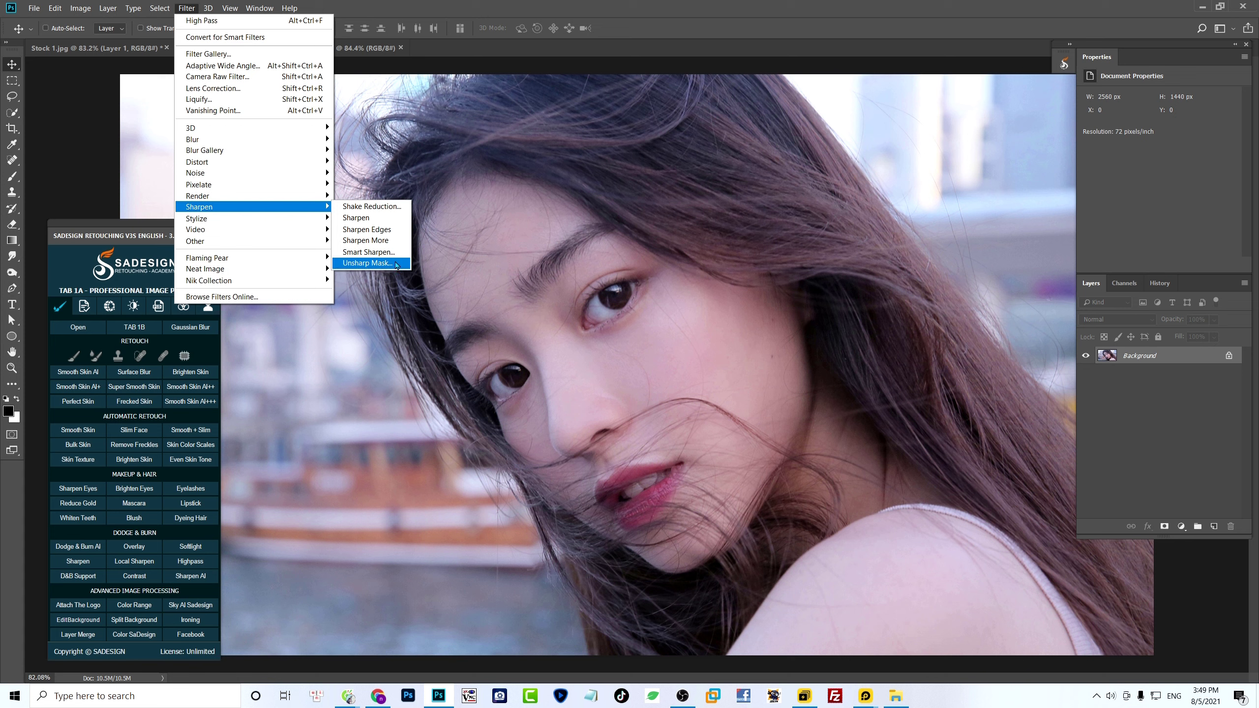
click(396, 264)
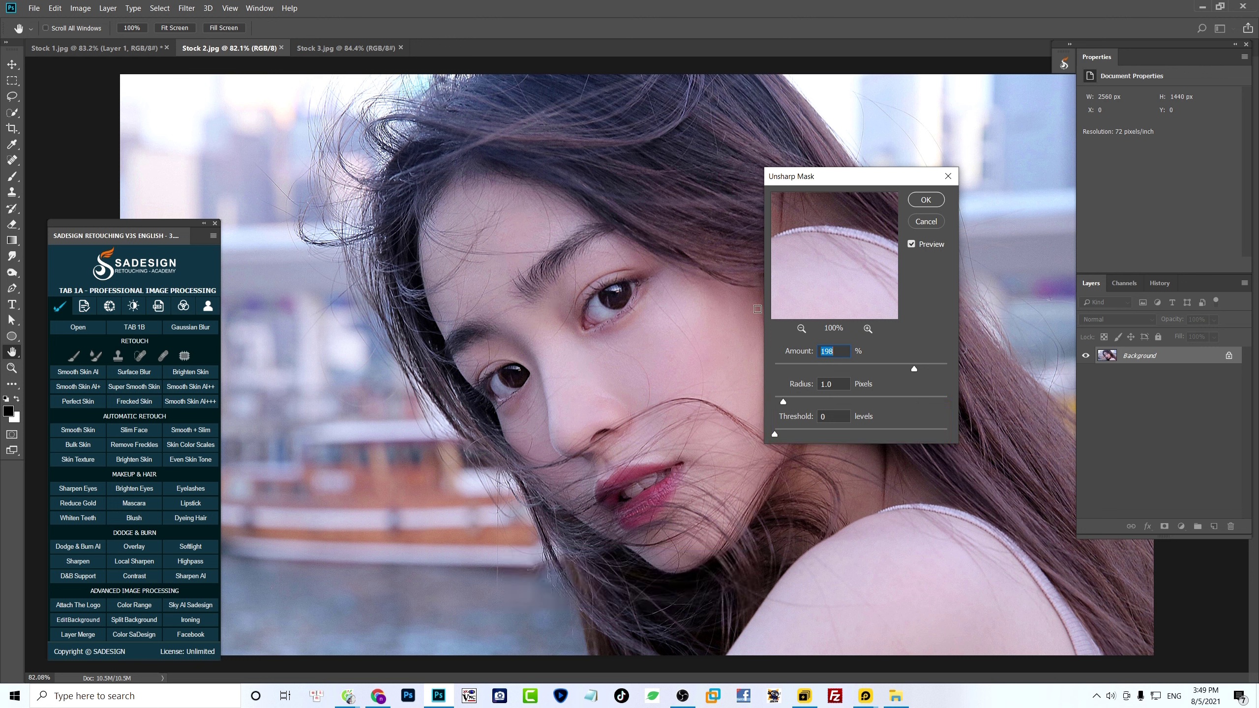
Step: Trial Unsharp Mask at Radius 1.5 and Amount 343, comparing the preview on and off
click(836, 387)
text(1.5)
drag(914, 368, 937, 368)
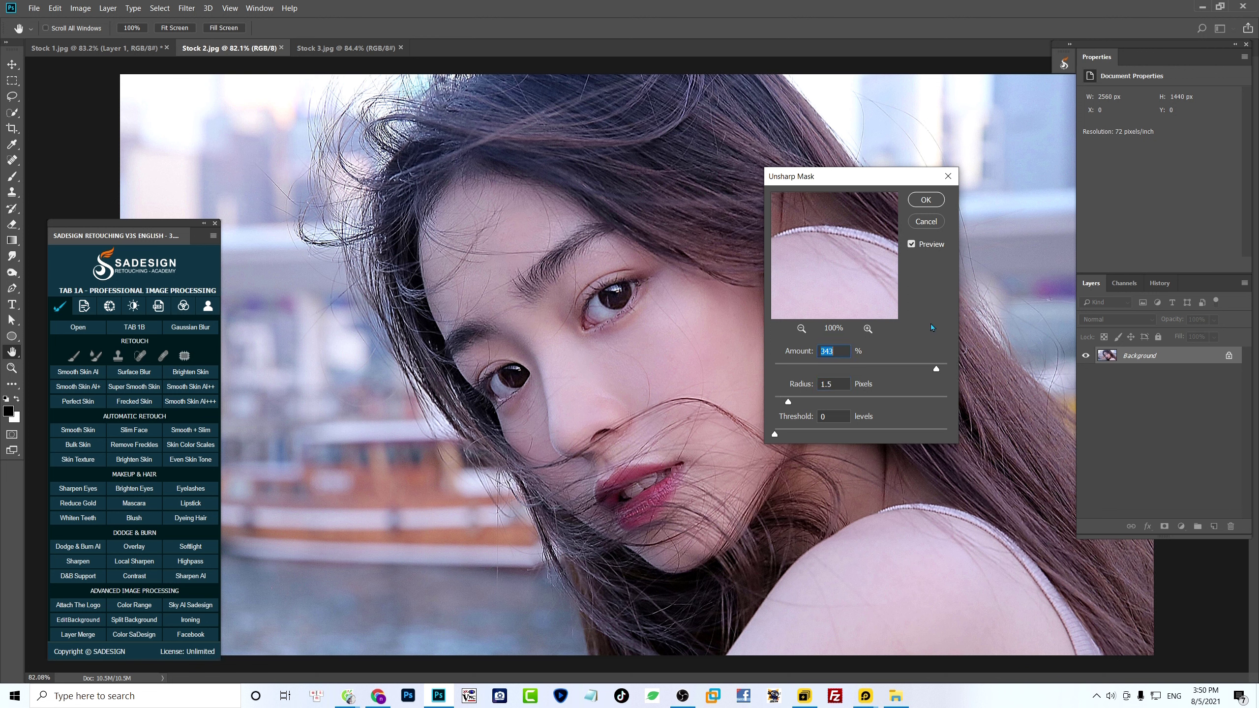
click(912, 244)
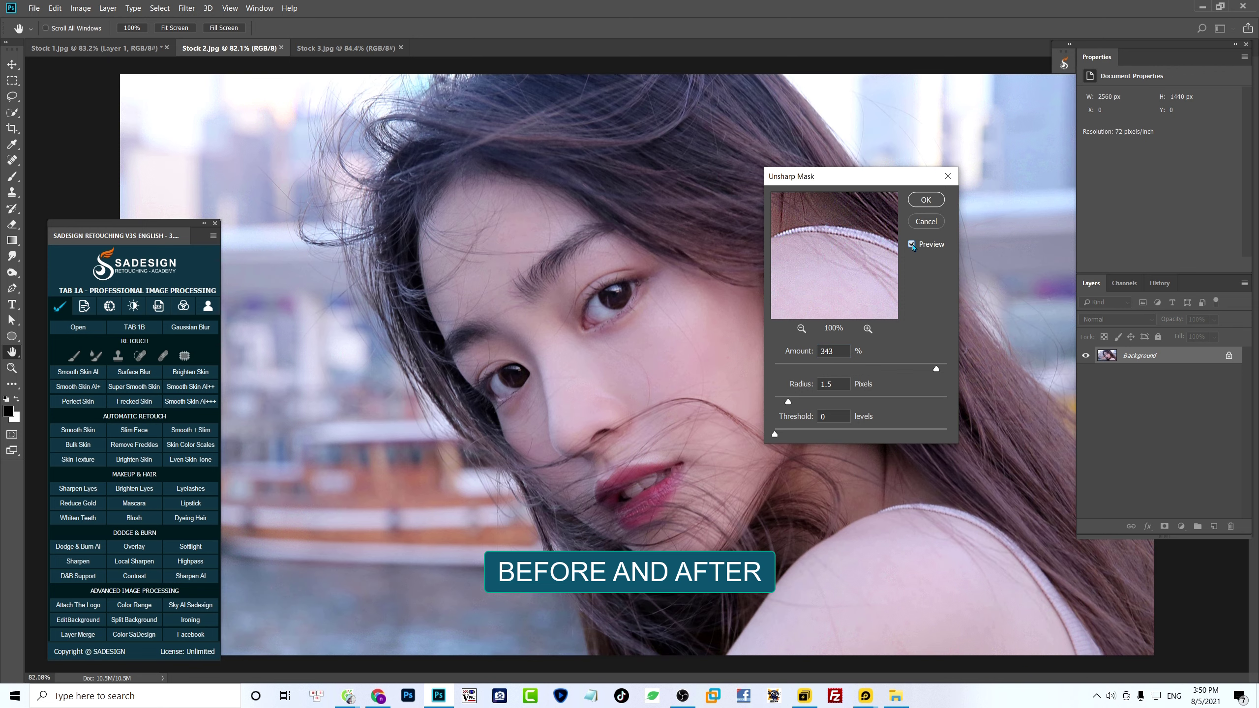
click(912, 244)
Step: Apply Unsharp Mask at Radius 1, Amount 185, Threshold 0, then switch to Stock 3.jpg
double_click(835, 383)
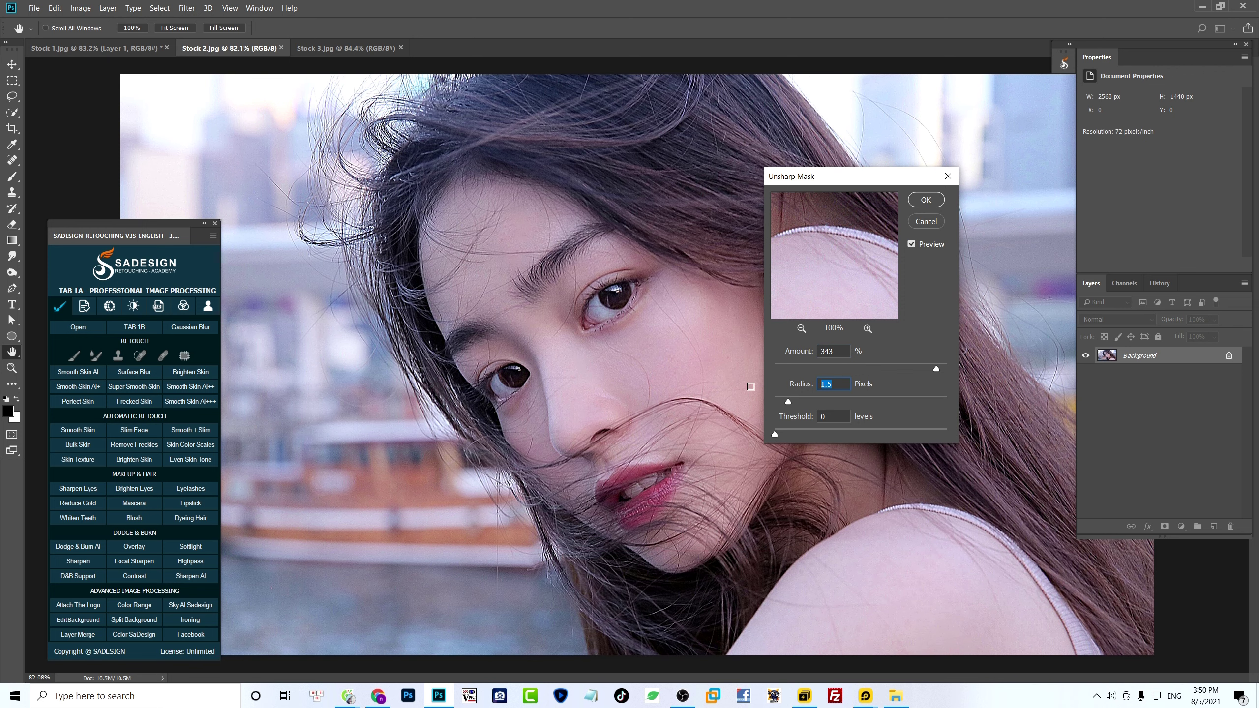
text(1)
click(912, 243)
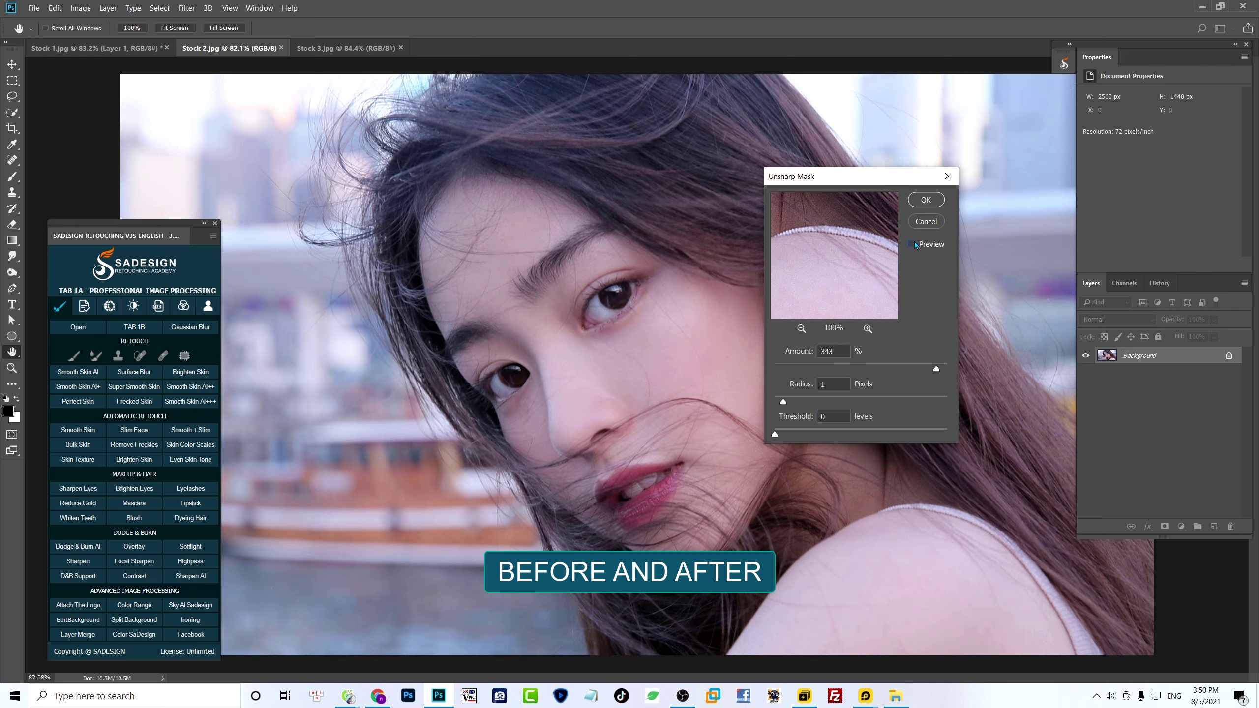
click(912, 244)
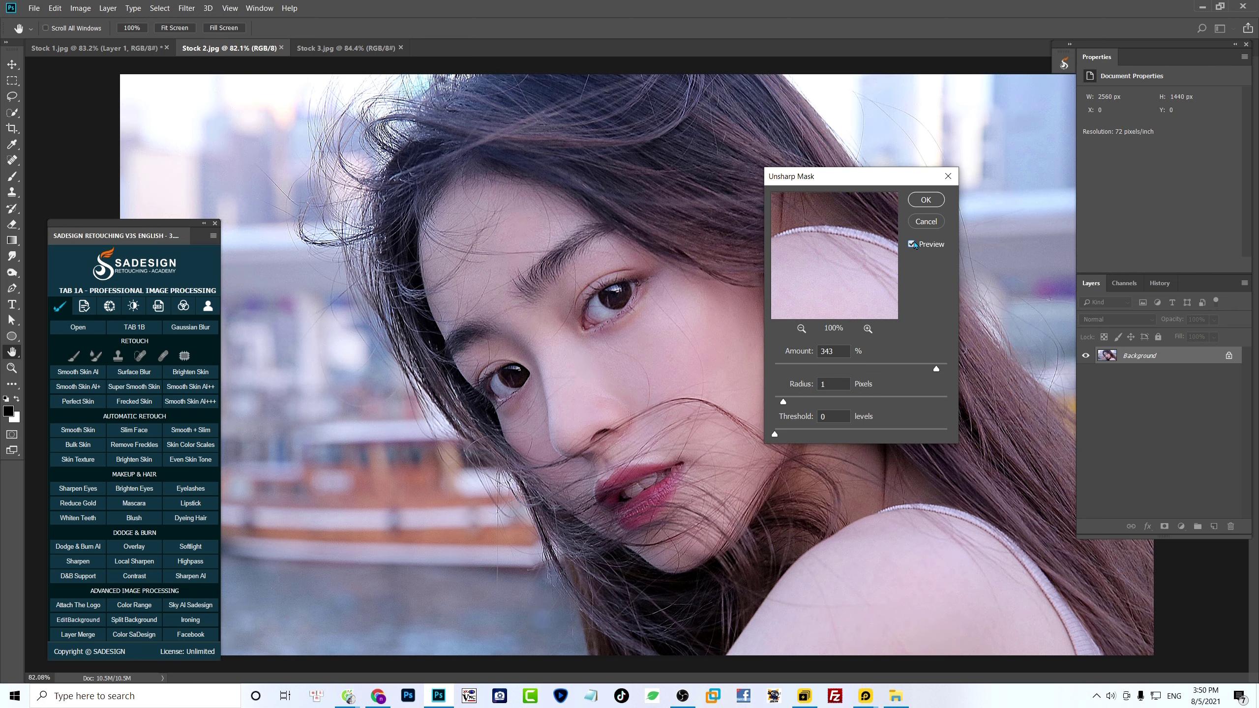
click(914, 364)
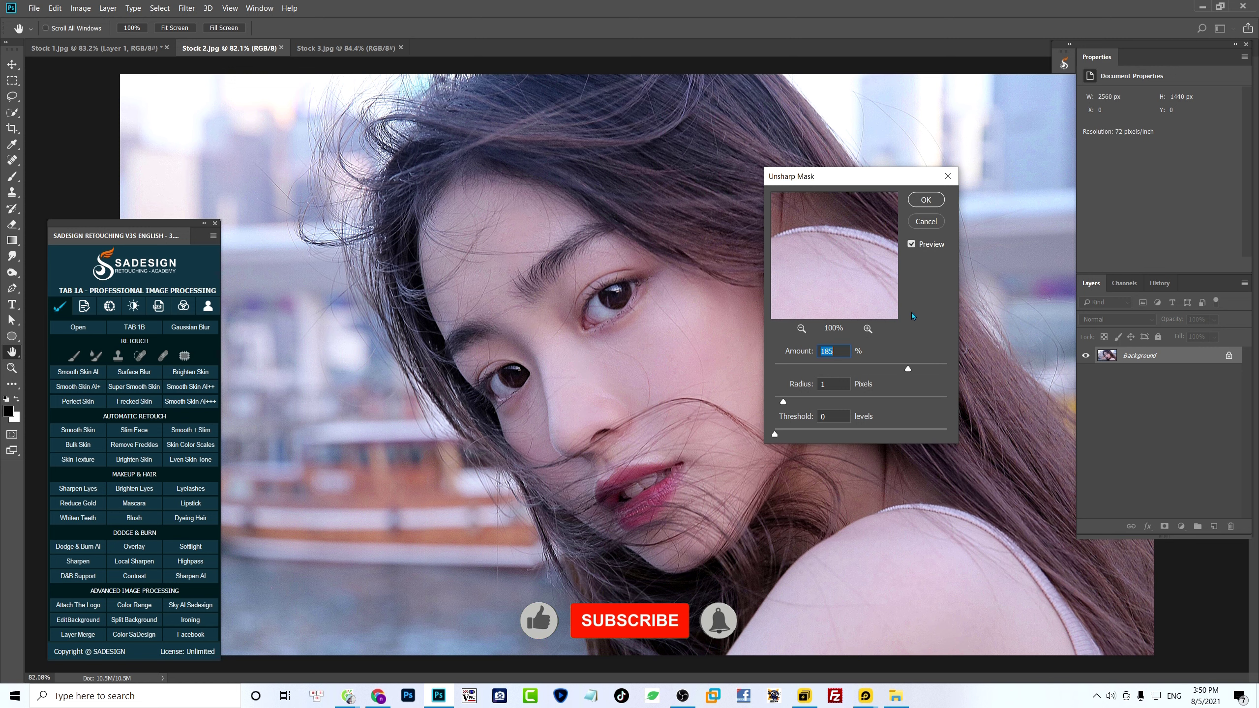
click(910, 244)
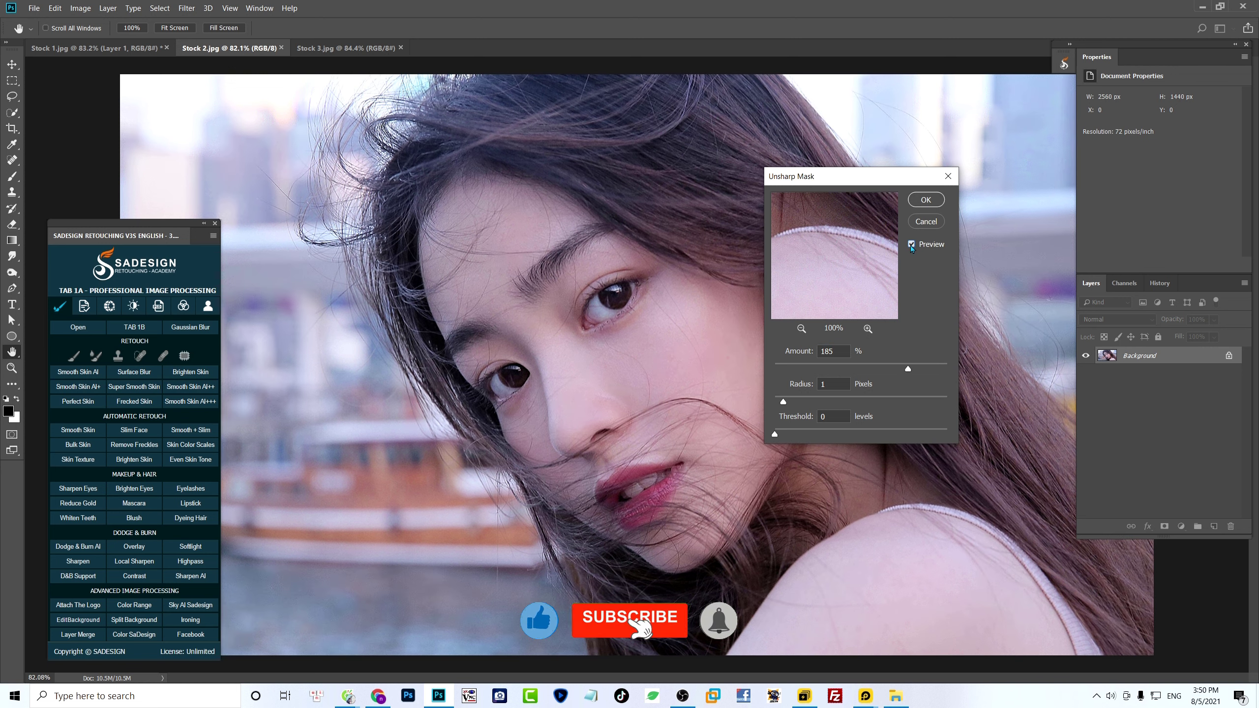
click(911, 244)
click(926, 200)
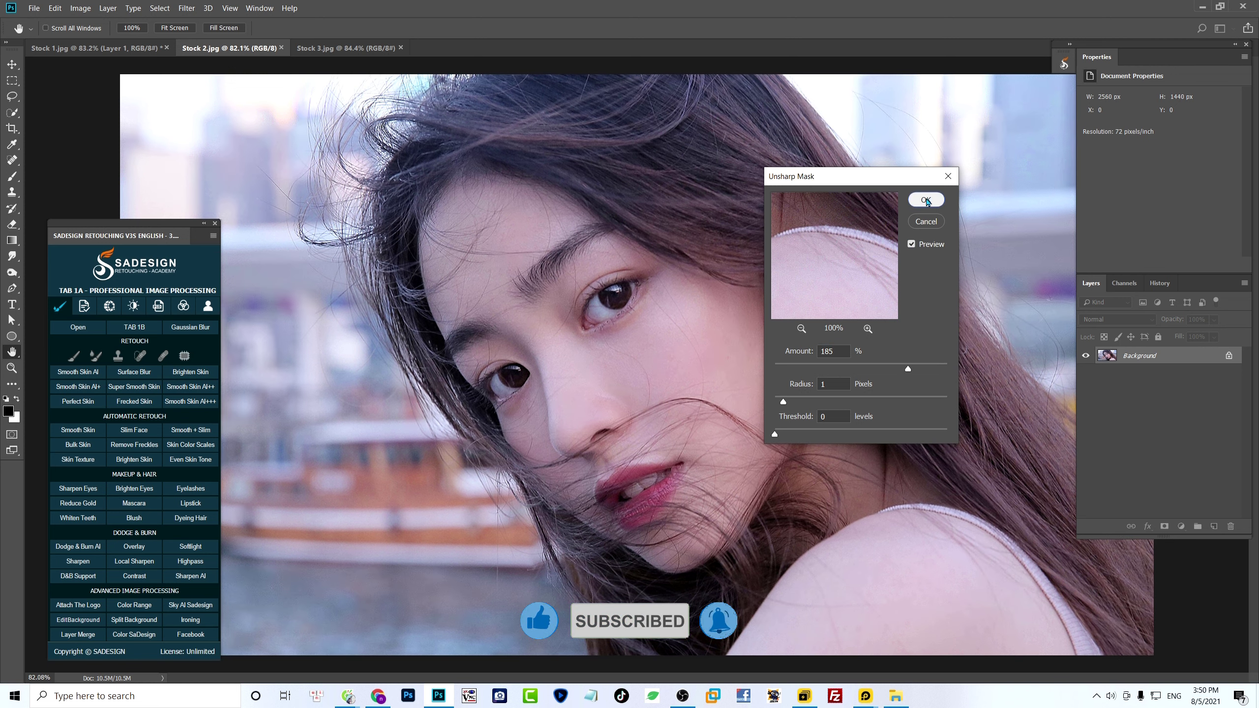
click(370, 48)
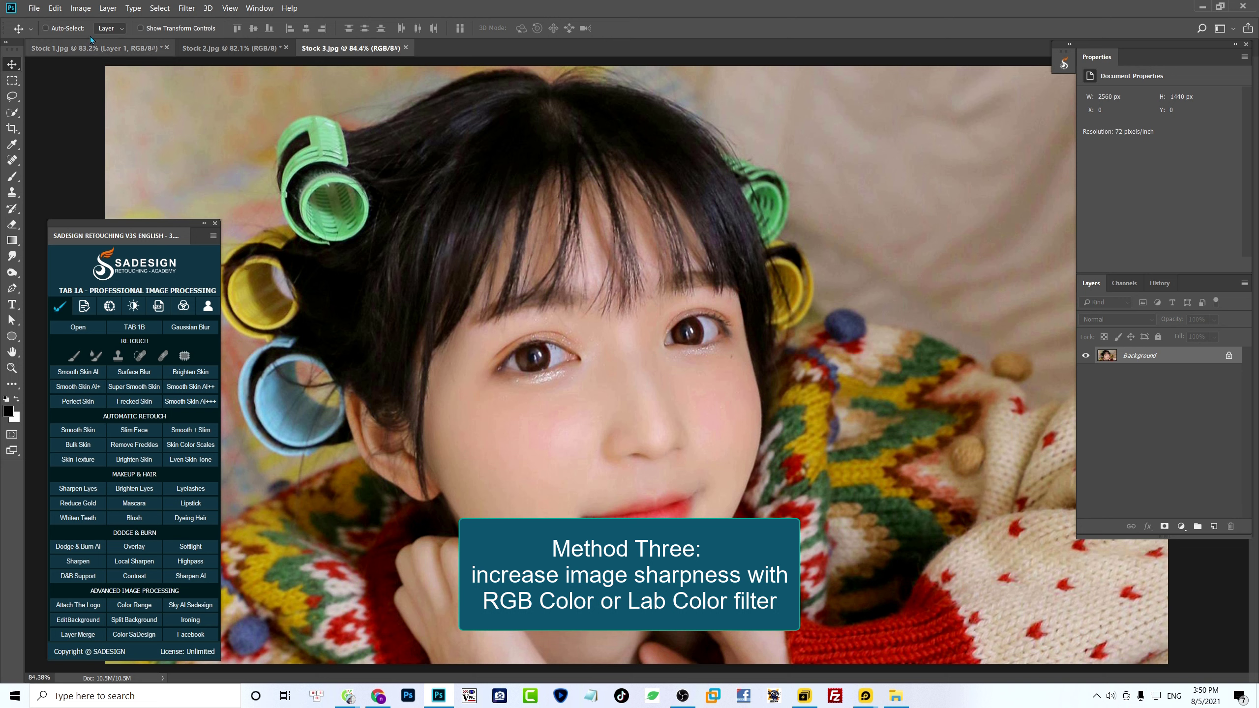
Step: Convert Stock 3.jpg to Lab Color mode and show the Channels panel
click(73, 8)
mouse_move(95, 21)
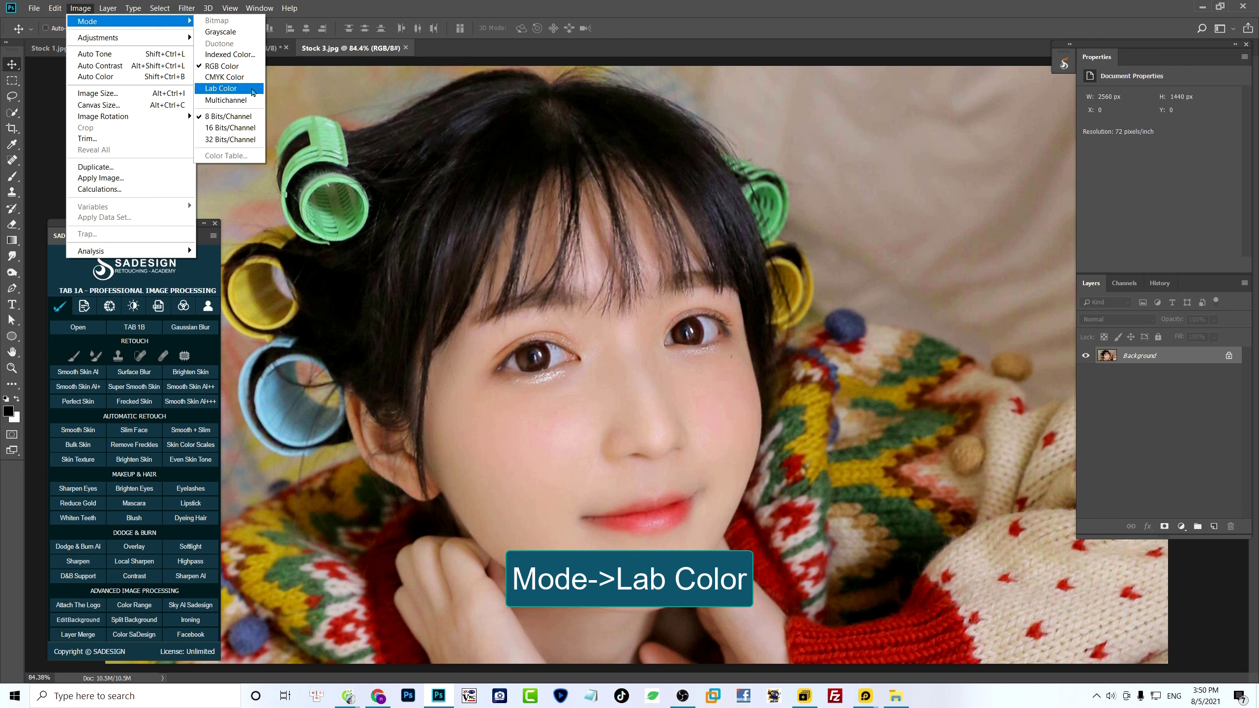
click(254, 90)
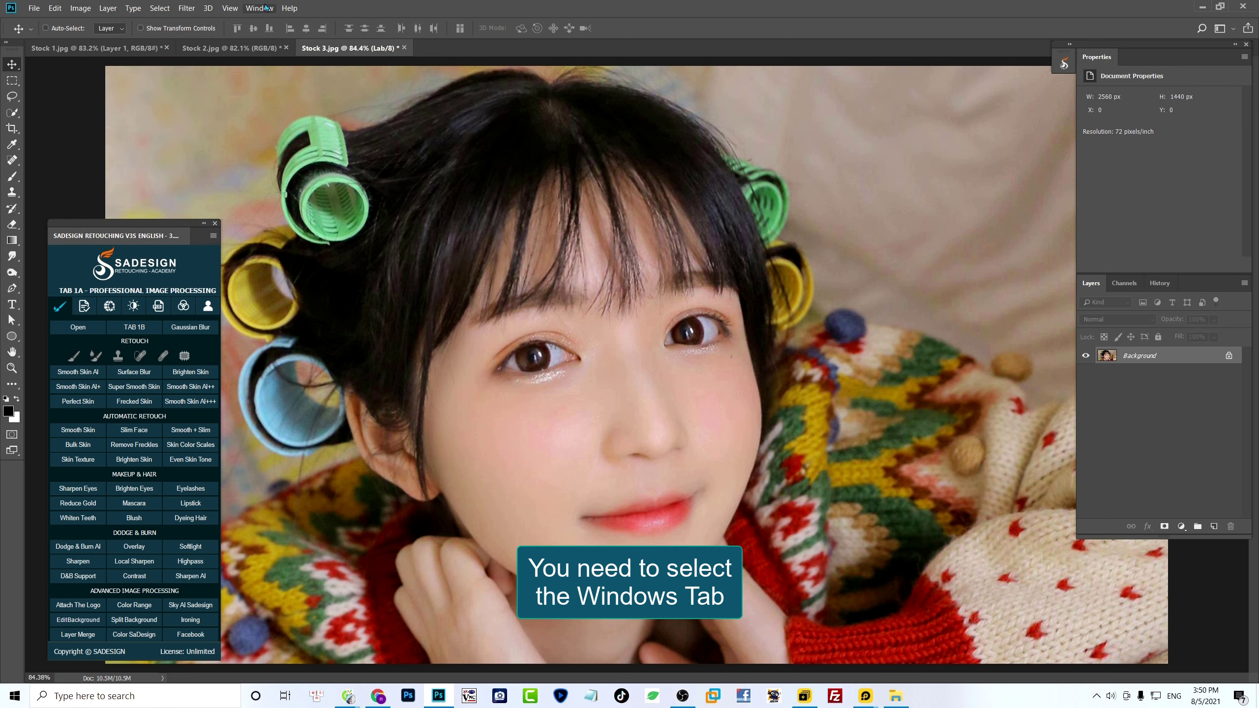
click(265, 8)
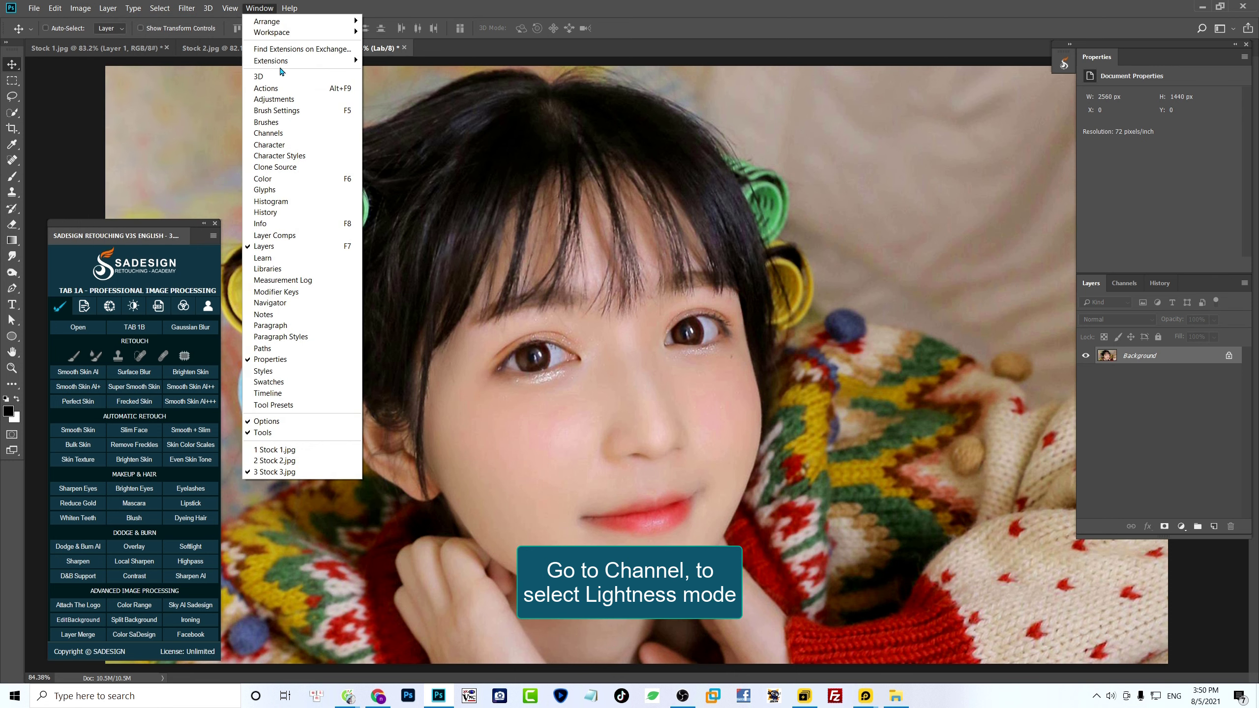
click(314, 136)
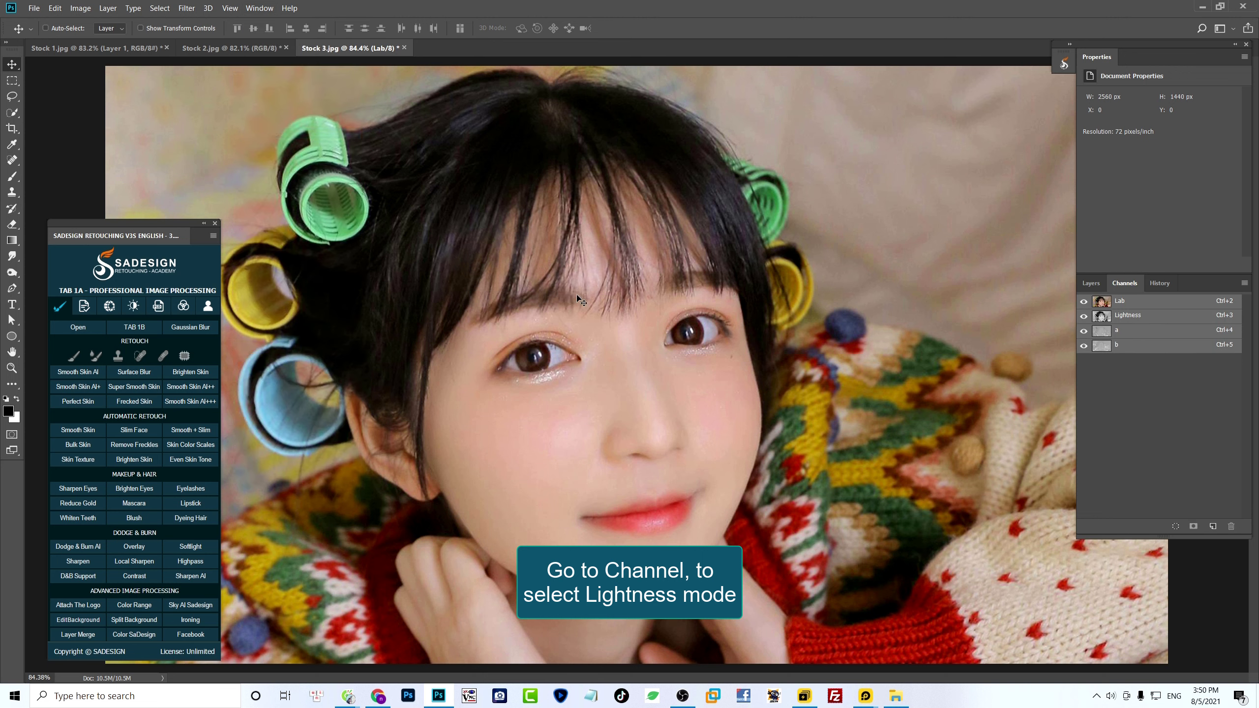
Step: Smart Sharpen the Lightness channel: Remove Gaussian Blur, Amount 434%, Radius 1.4 px
click(1119, 317)
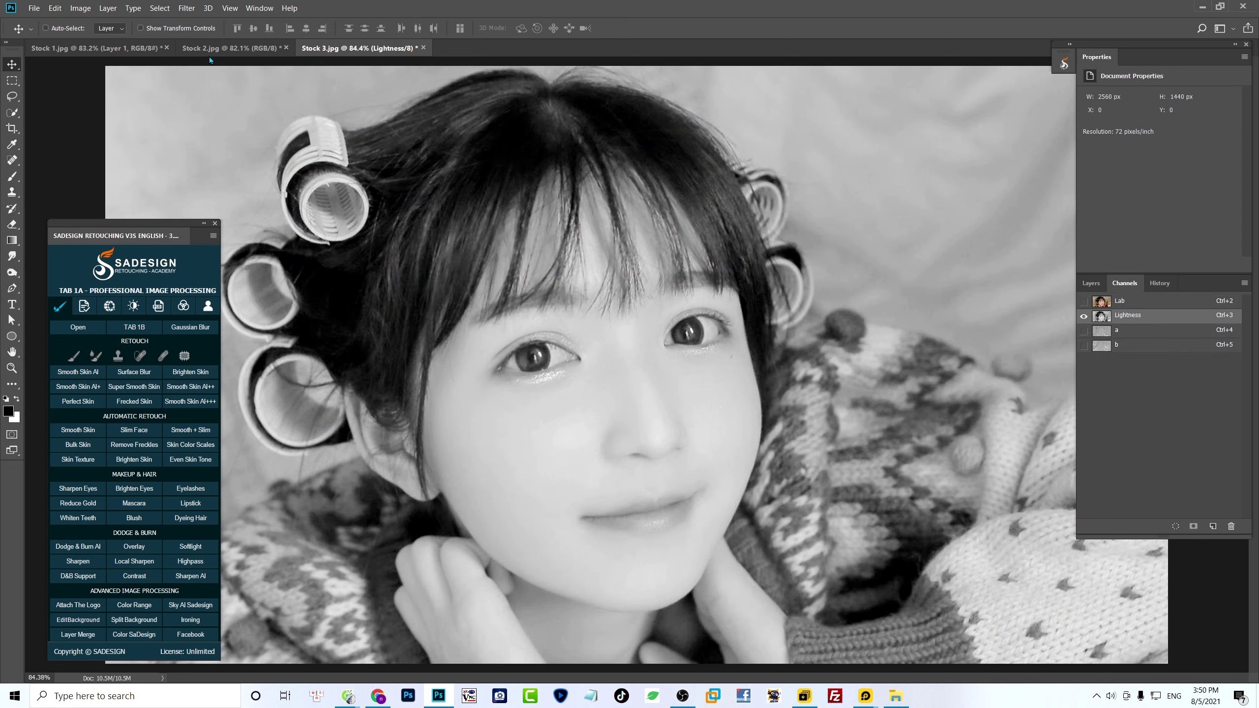
click(186, 8)
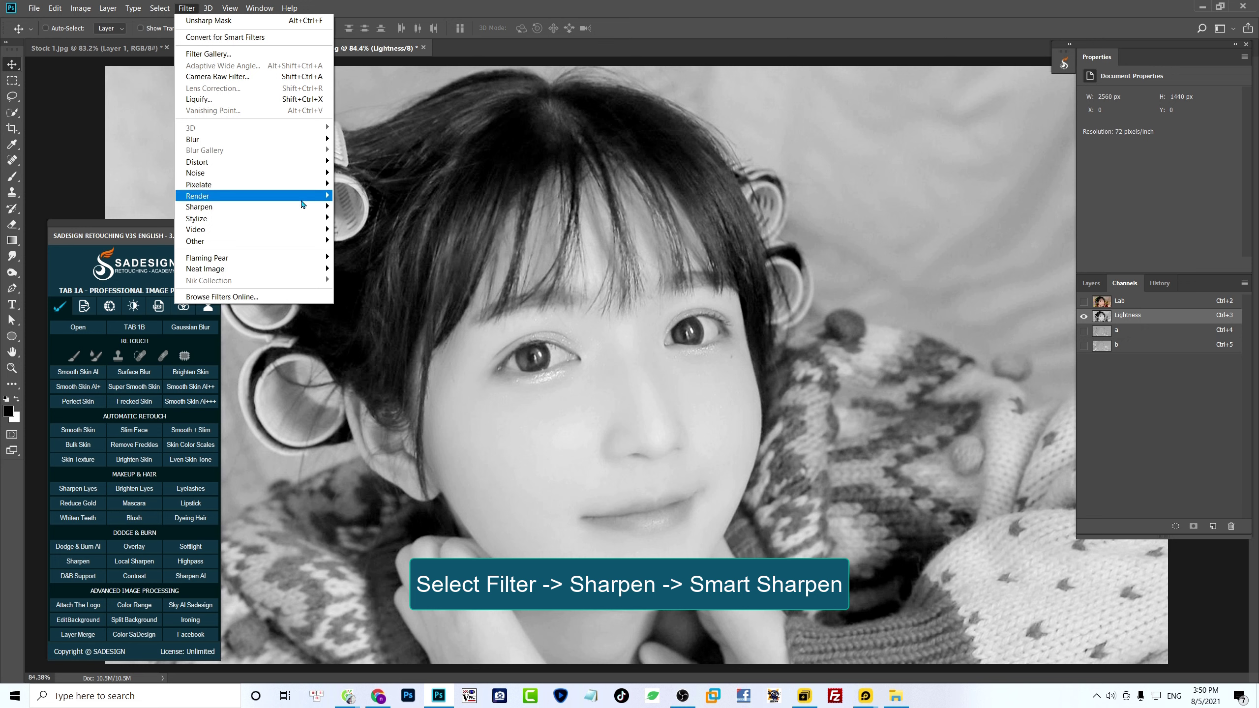
mouse_move(251, 206)
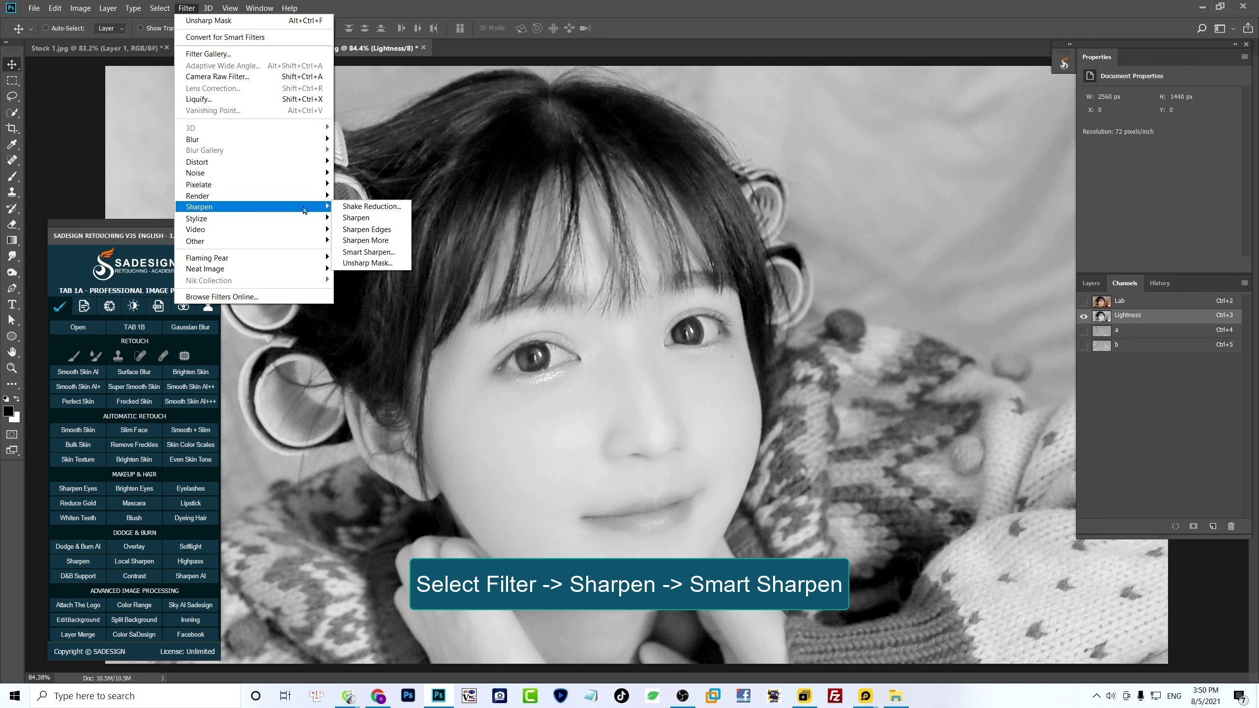
click(394, 256)
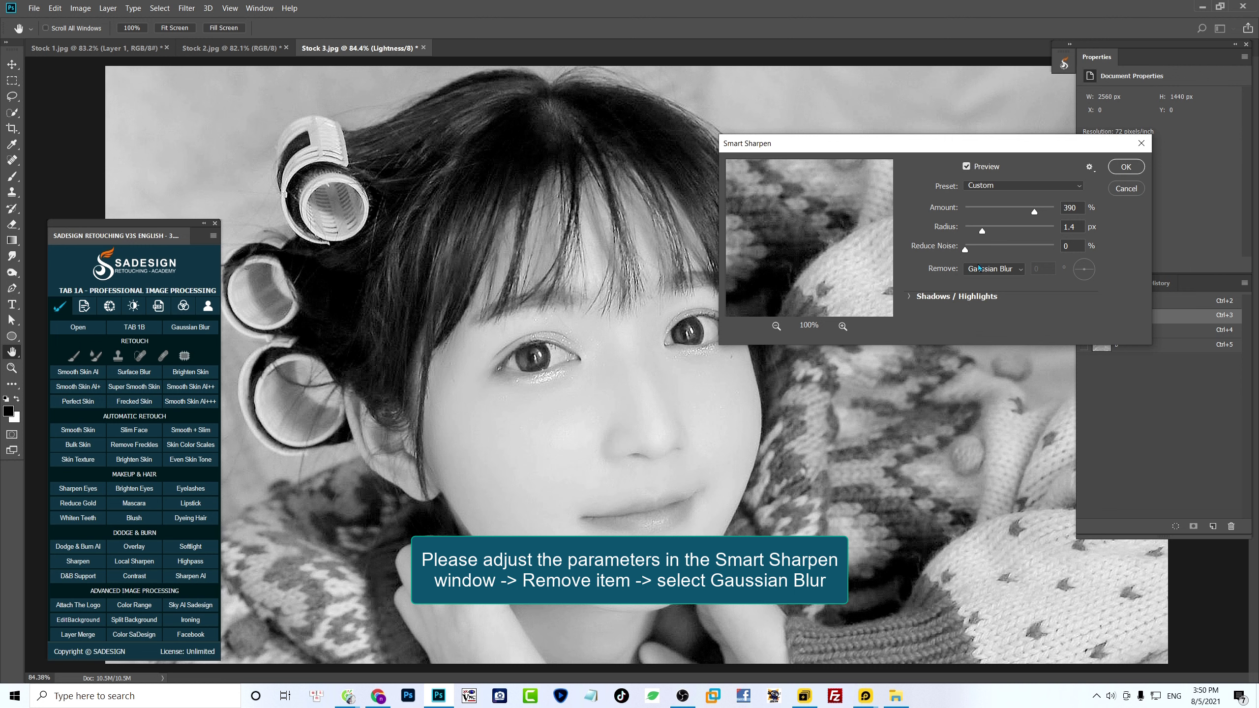
click(979, 268)
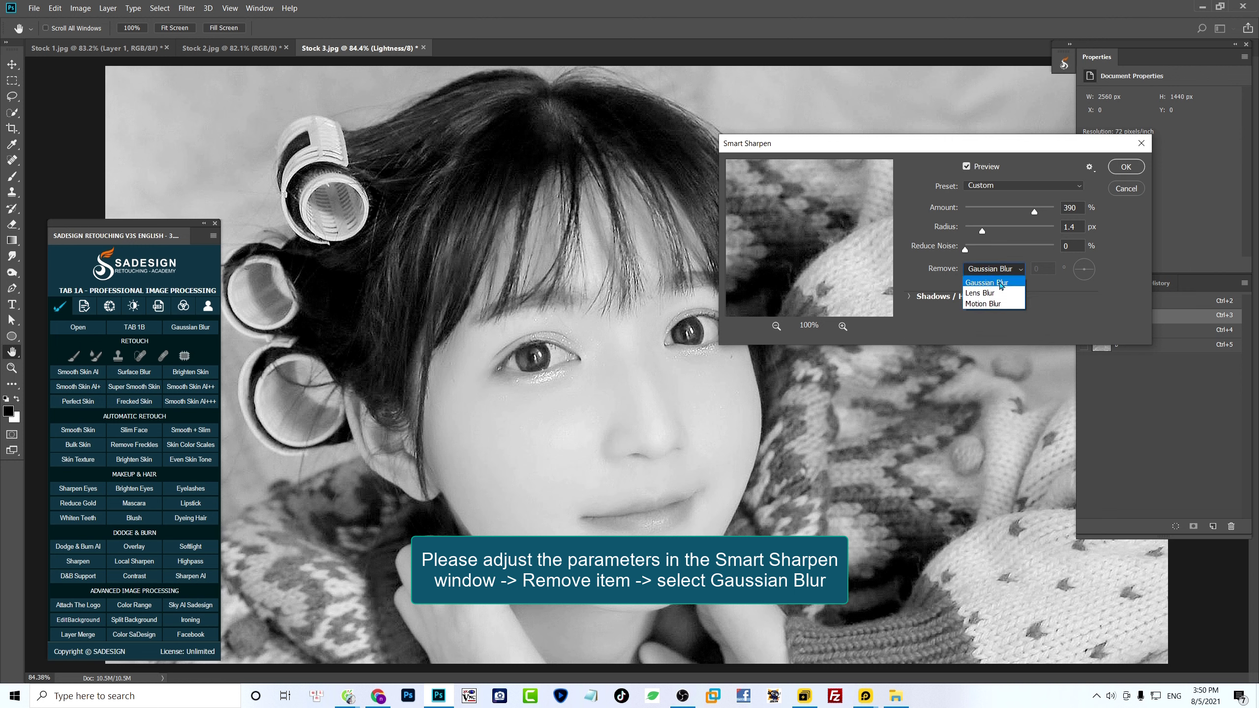
click(997, 283)
click(970, 170)
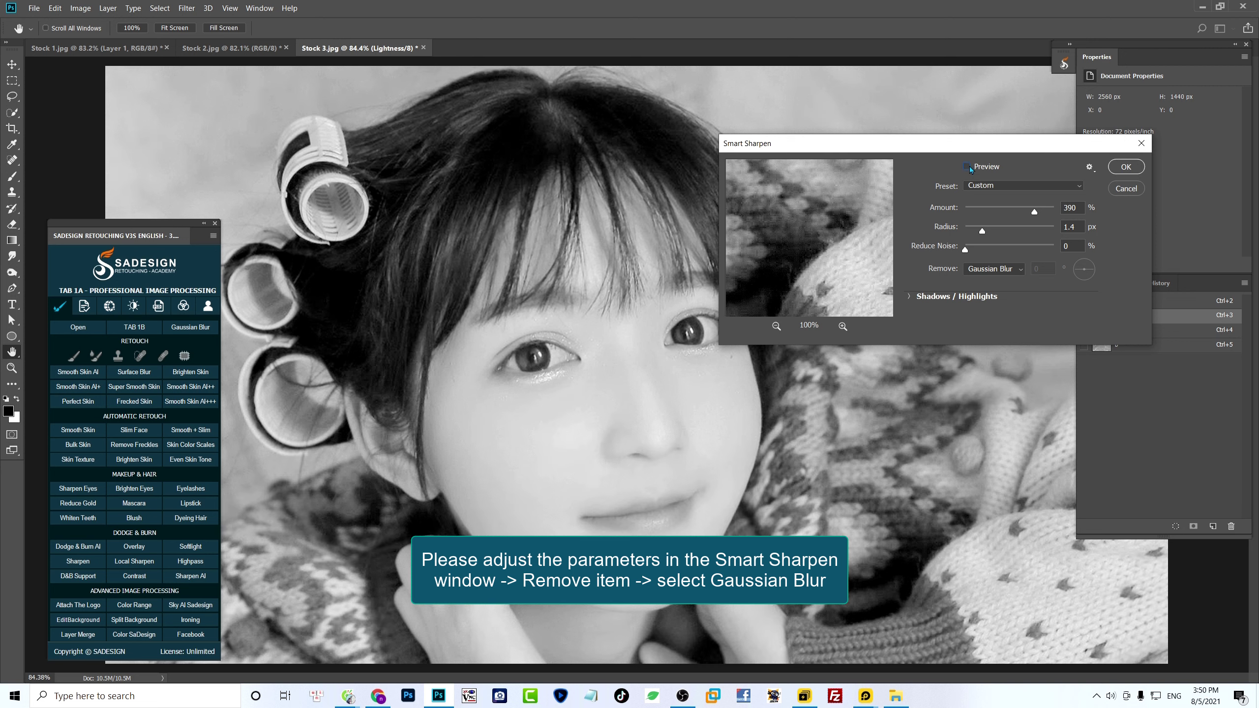
click(970, 169)
click(971, 170)
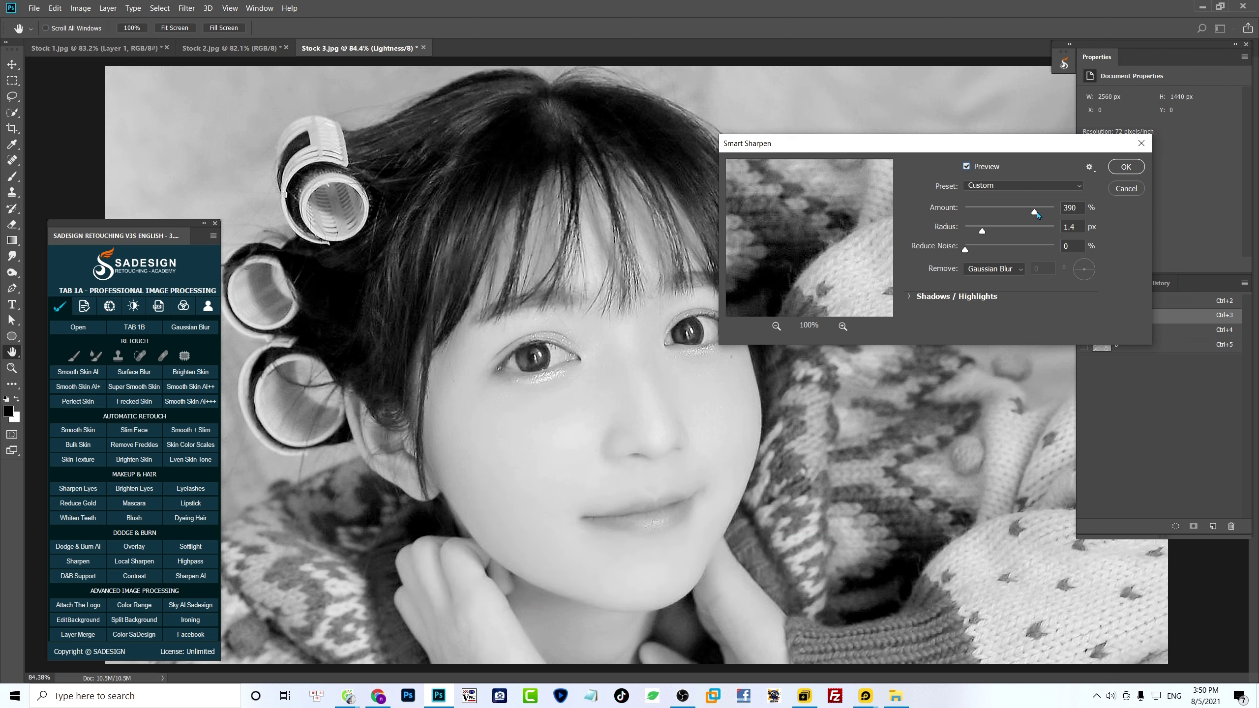
drag(1037, 214, 1044, 212)
click(1126, 167)
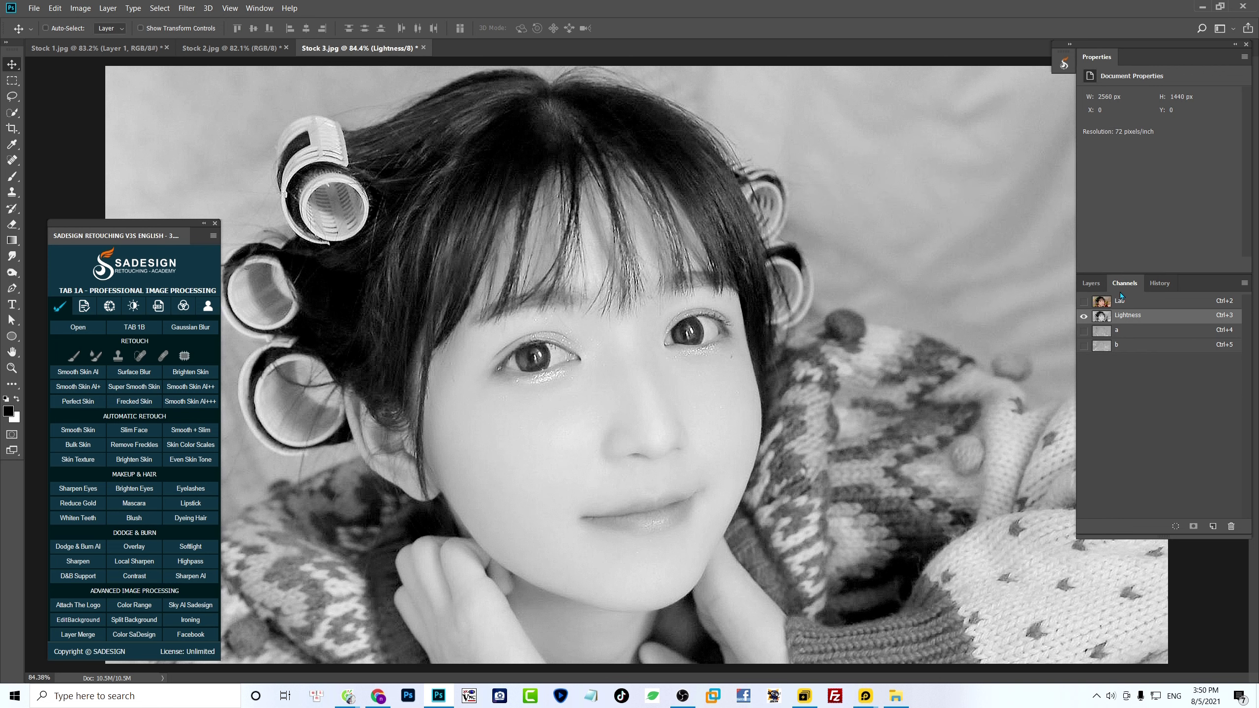
Step: Reselect the Lab composite and toggle History between Lab Color and Smart Sharpen states
click(1136, 302)
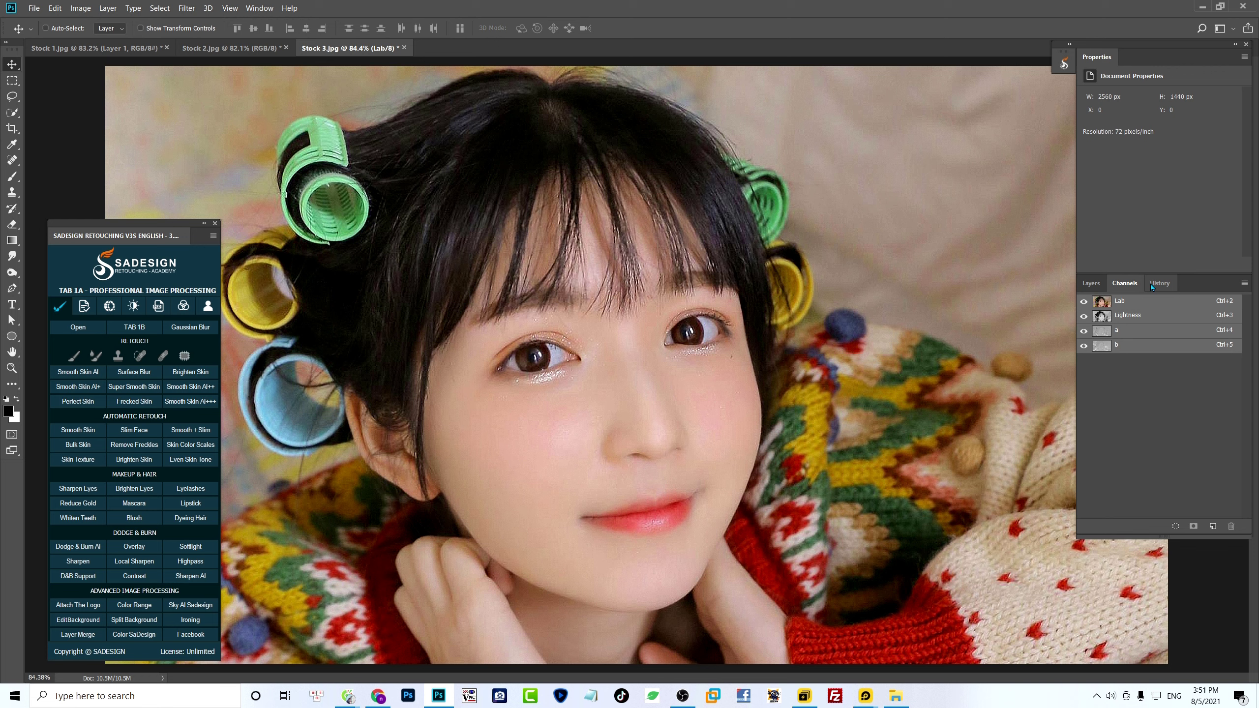
click(1151, 283)
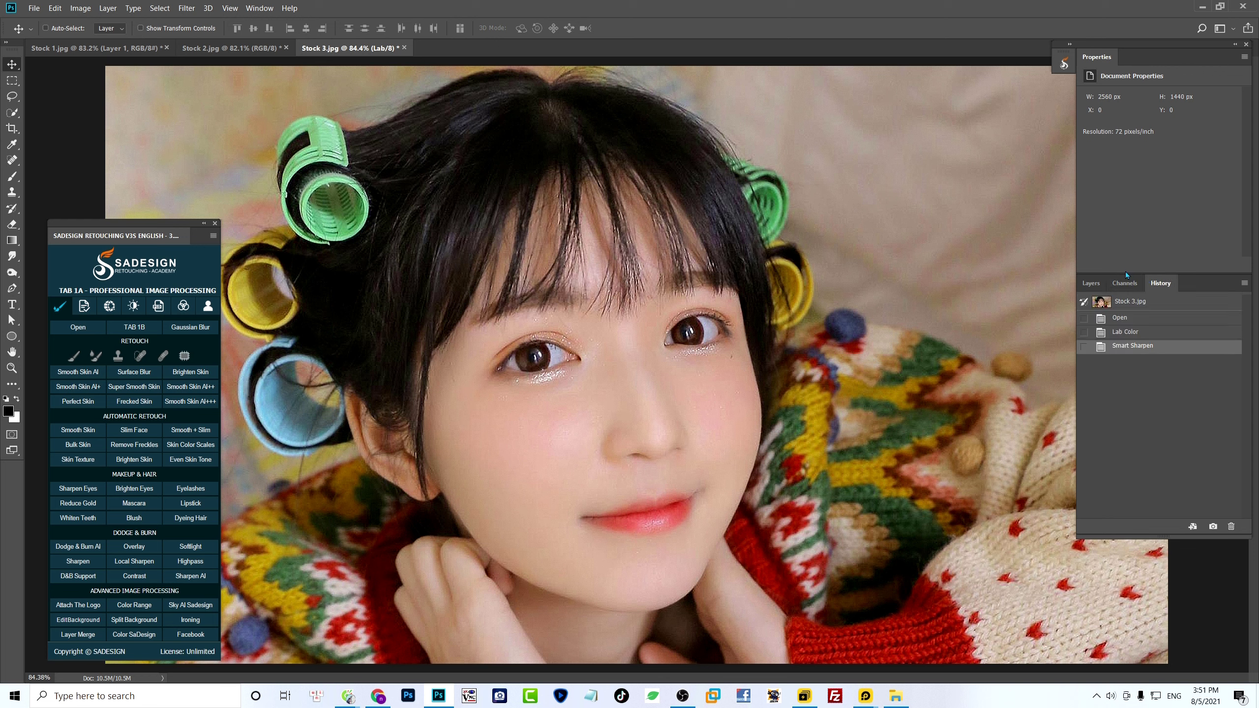
click(1120, 332)
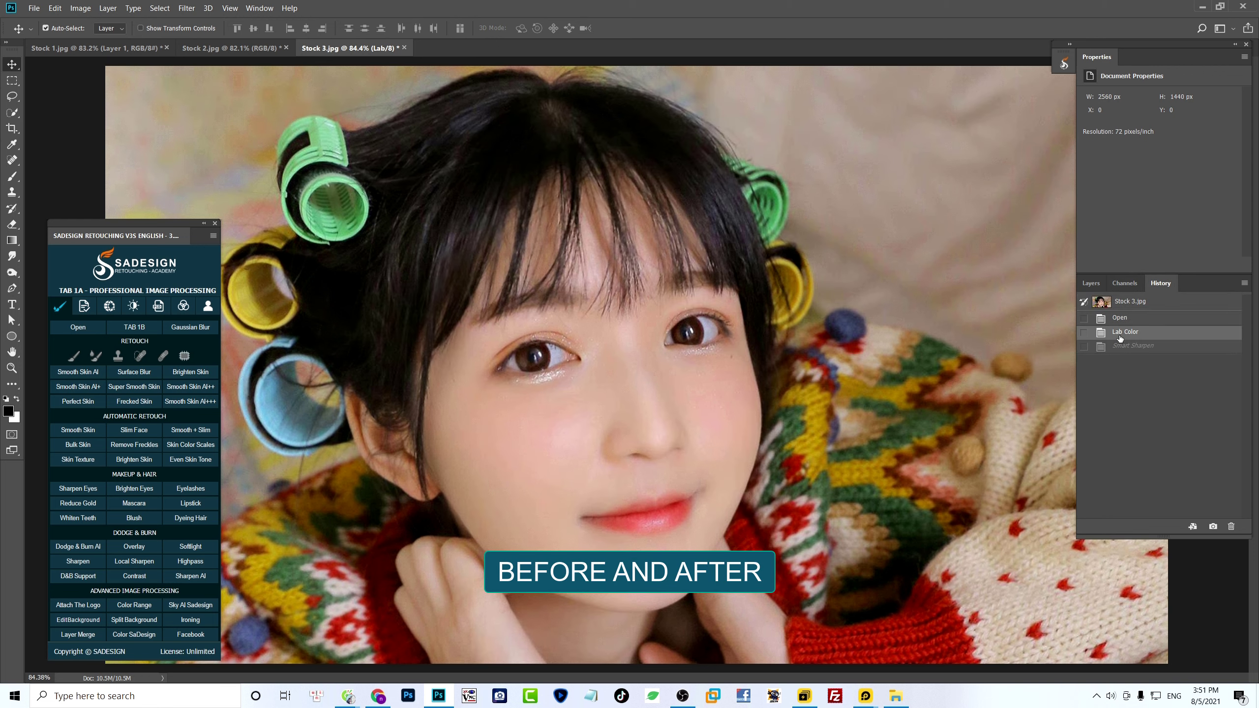
key(ctrl+z)
key(ctrl+z)
key(ctrl+z)
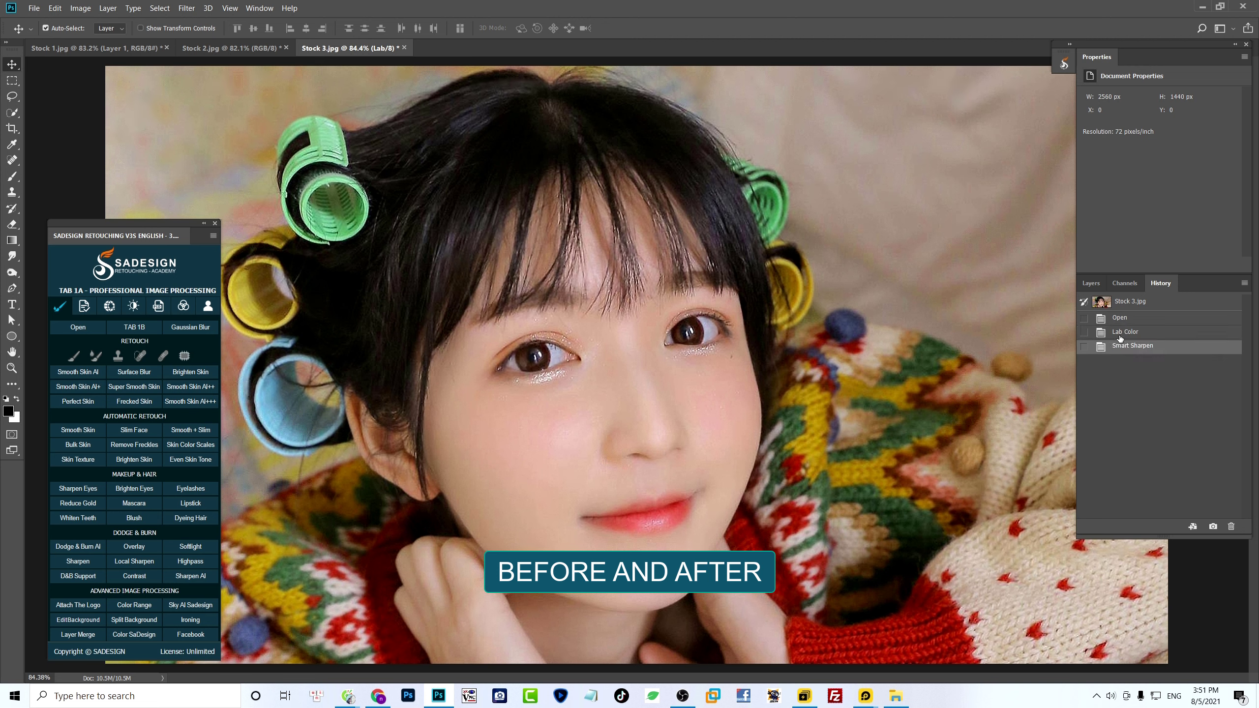
click(1120, 333)
click(1122, 345)
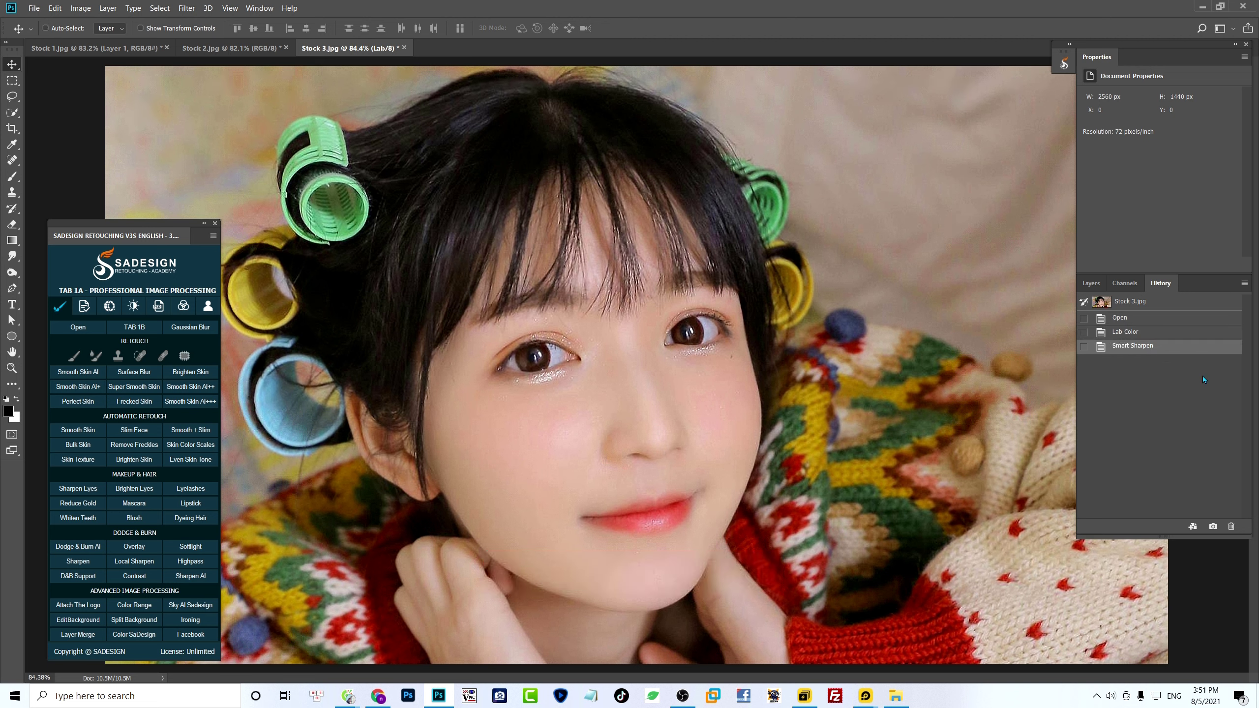